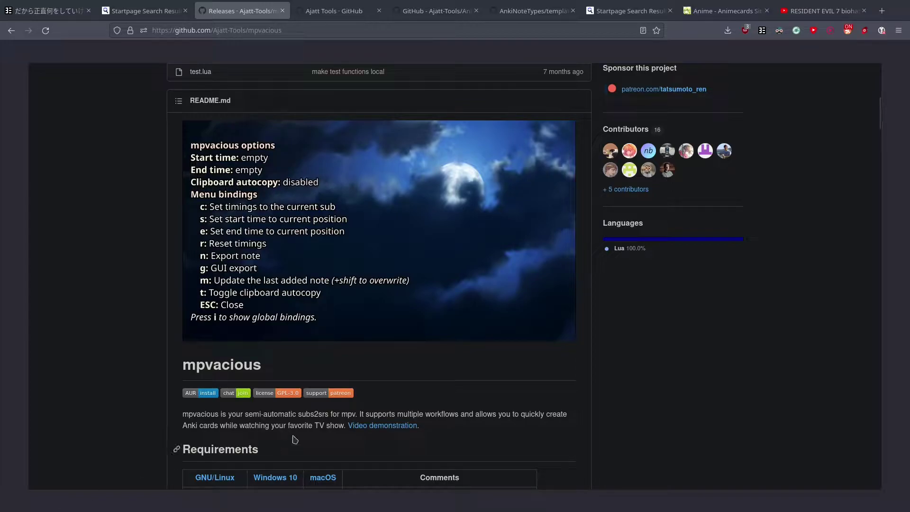
Review the mpvacious README's requirements, installation and configuration sections
{"action": "scroll", "coordinate": [359, 292], "scroll_direction": "down", "scroll_amount": 4}
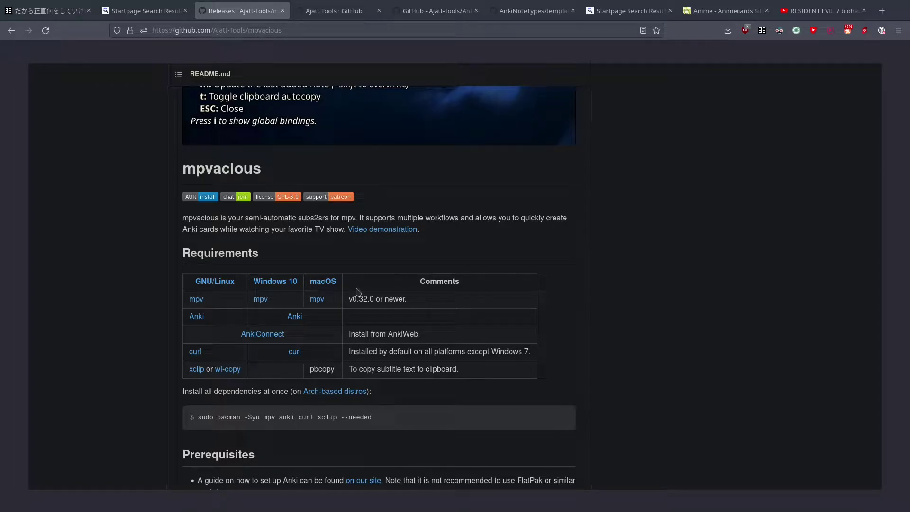
{"action": "scroll", "coordinate": [569, 301], "scroll_direction": "up", "scroll_amount": 5}
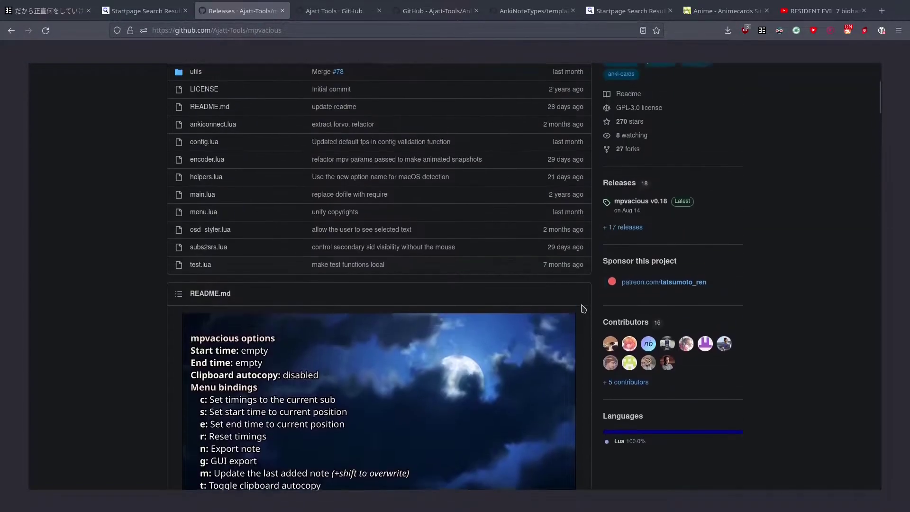
{"action": "scroll", "coordinate": [584, 309], "scroll_direction": "up", "scroll_amount": 3}
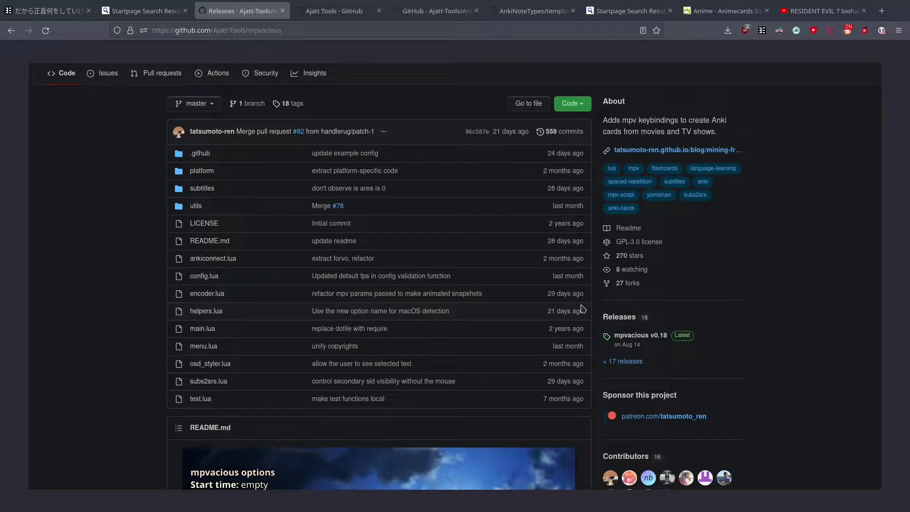
{"action": "scroll", "coordinate": [581, 305], "scroll_direction": "down", "scroll_amount": 10}
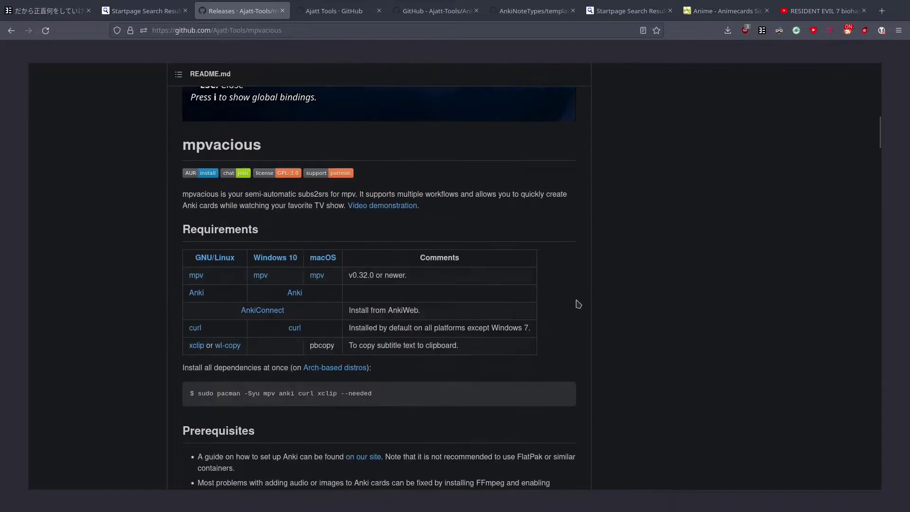
{"action": "scroll", "coordinate": [579, 304], "scroll_direction": "down", "scroll_amount": 12}
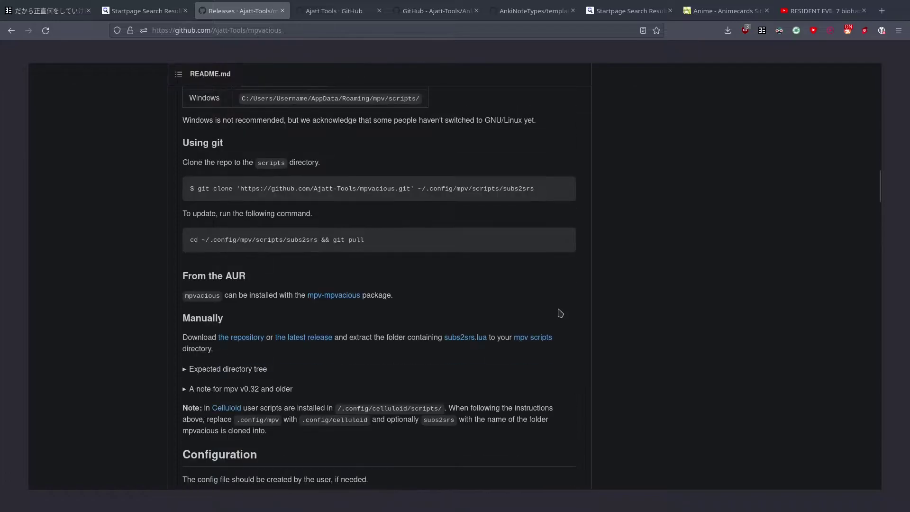
{"action": "scroll", "coordinate": [560, 313], "scroll_direction": "down", "scroll_amount": 6}
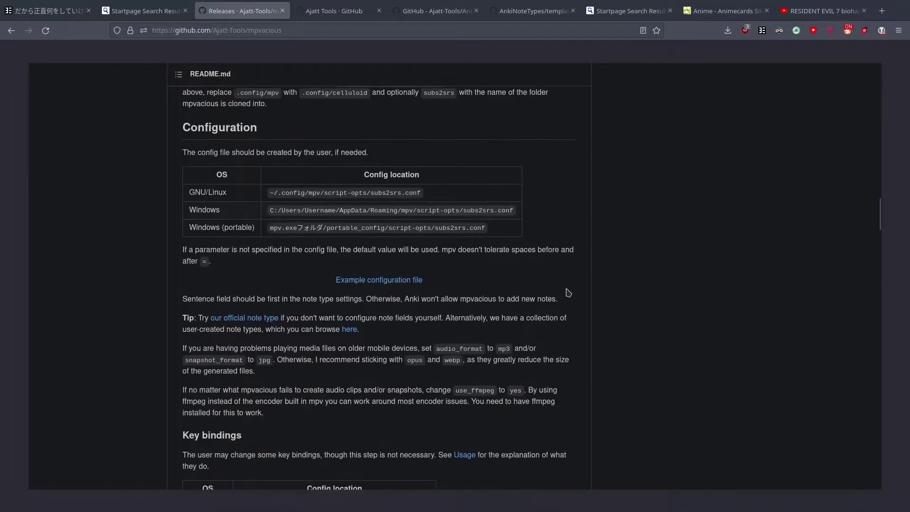
{"action": "scroll", "coordinate": [569, 293], "scroll_direction": "up", "scroll_amount": 10}
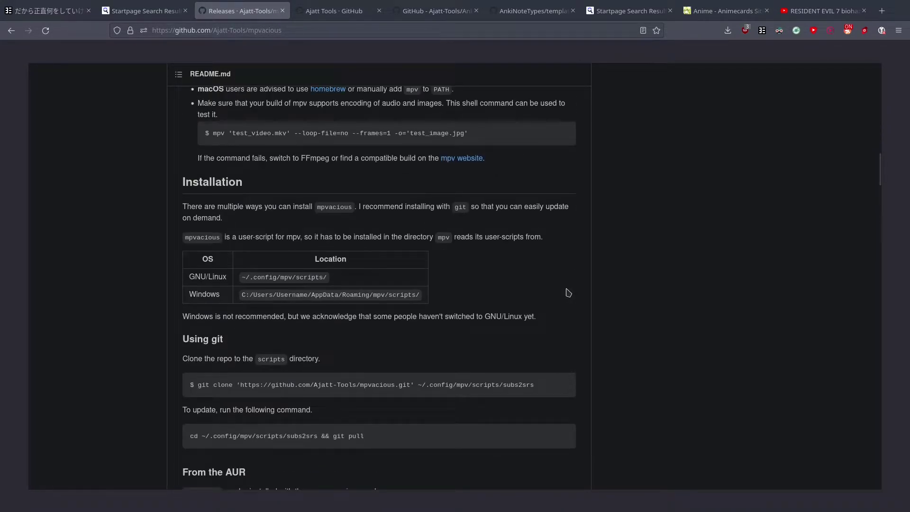
{"action": "scroll", "coordinate": [557, 284], "scroll_direction": "up", "scroll_amount": 12}
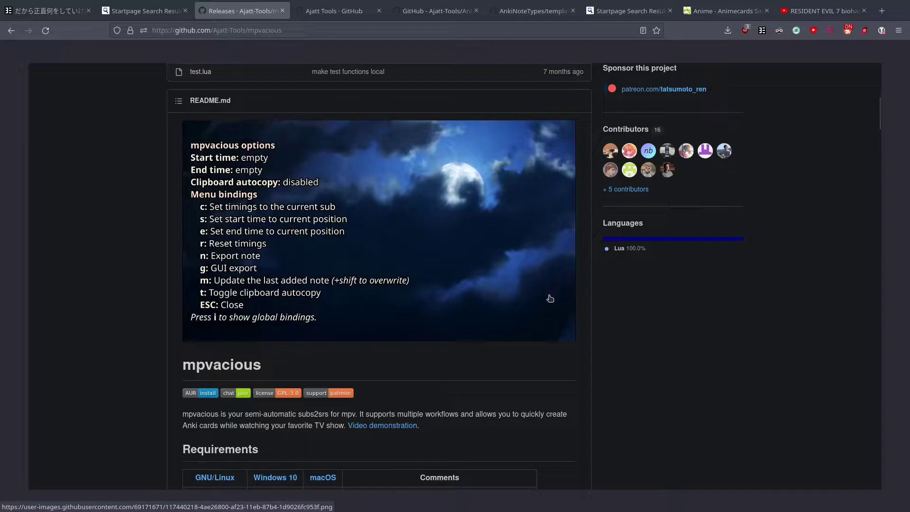
Switch from the full-screen README to the Yomichan search page and add 正直 from the subtitle sentence as an Anki card
{"action": "key", "text": "super+f"}
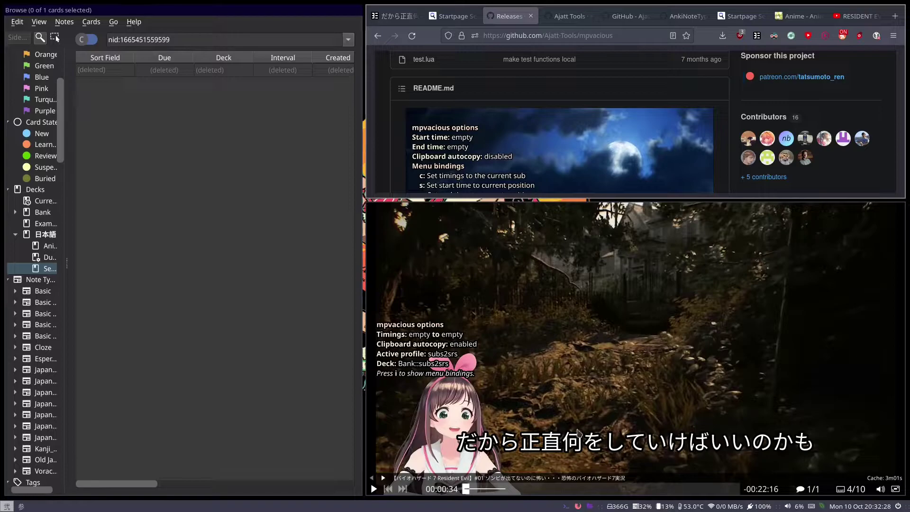
{"action": "key", "text": "ctrl+1"}
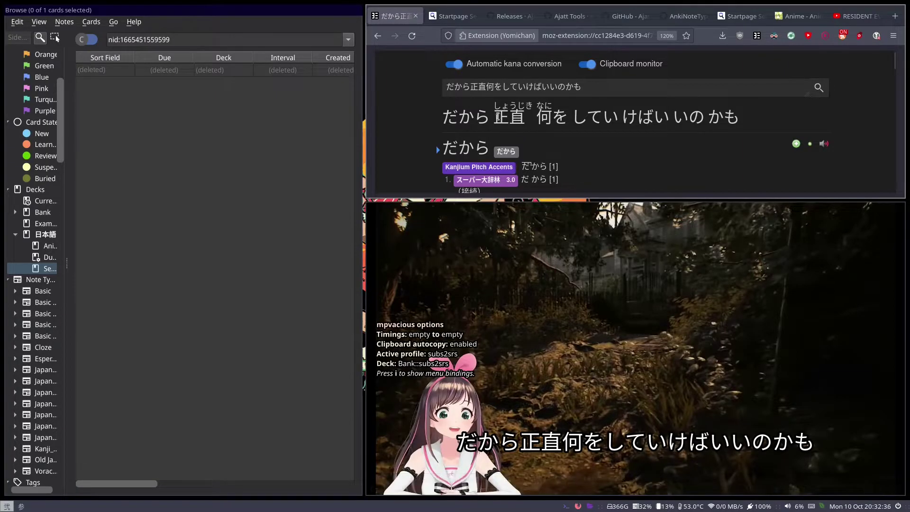
{"action": "left_click_drag", "start_coordinate": [494, 116], "coordinate": [525, 118]}
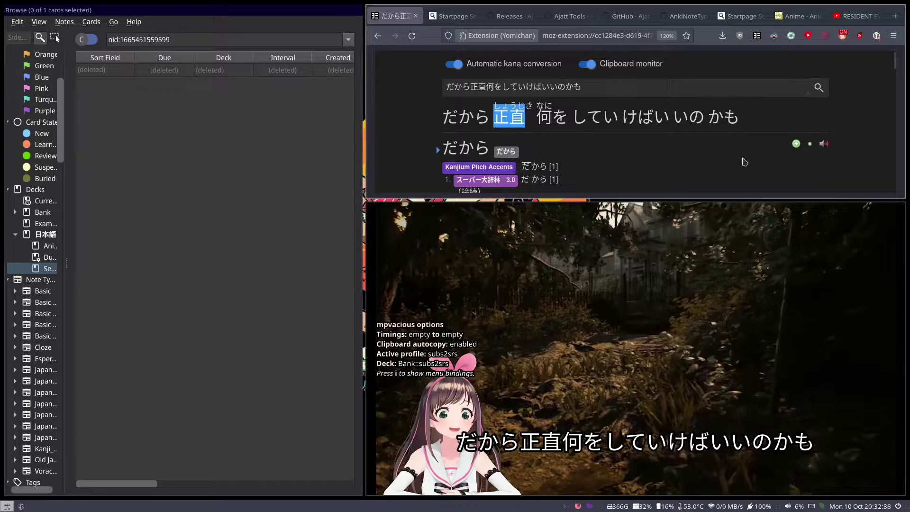
{"action": "left_click", "coordinate": [496, 117]}
{"action": "double_click", "coordinate": [496, 118]}
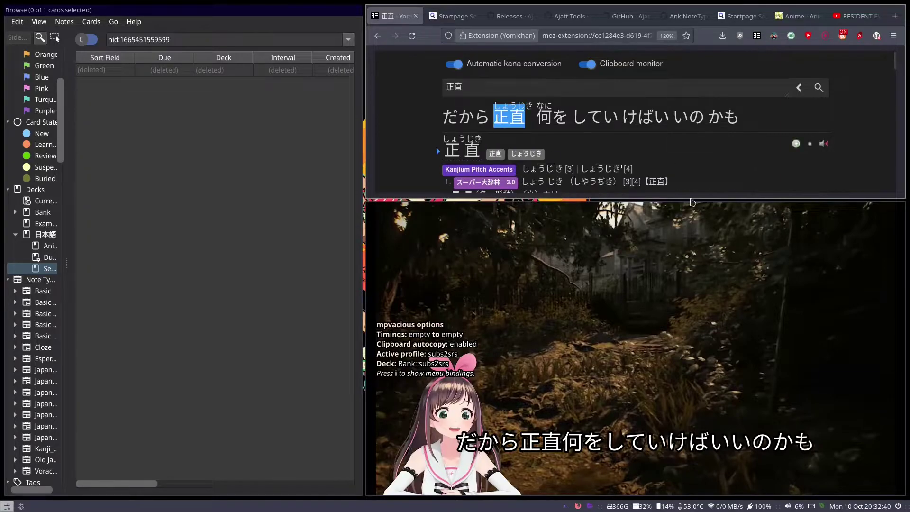
{"action": "scroll", "coordinate": [802, 179], "scroll_direction": "down", "scroll_amount": 2}
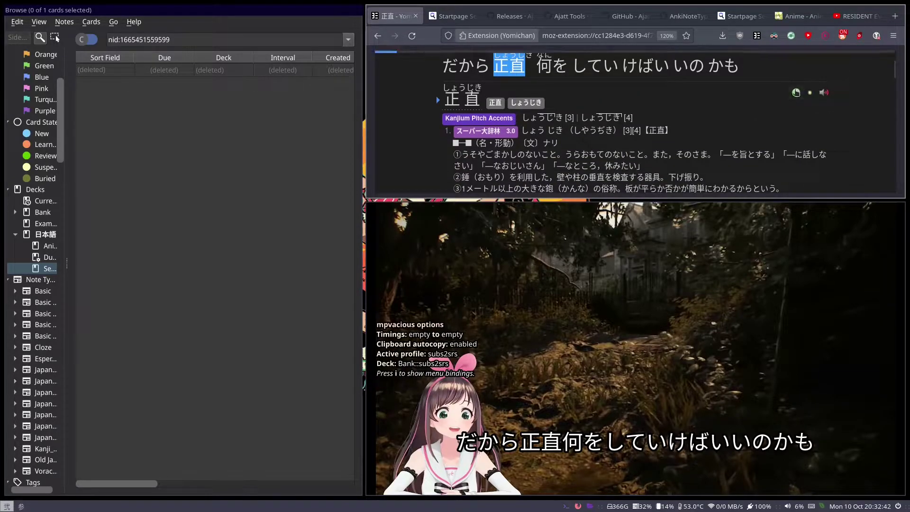
{"action": "mouse_move", "coordinate": [654, 375]}
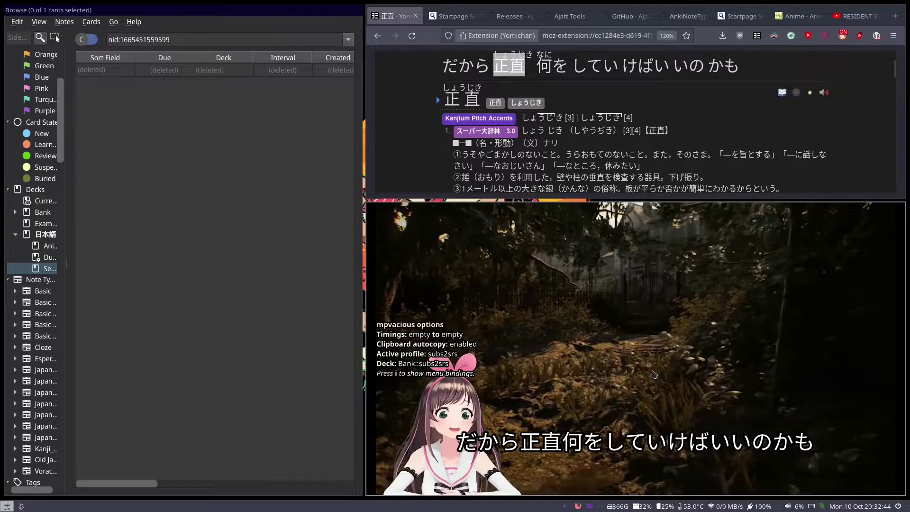
Set the mpvacious timings to the current subtitle and update the last added note with that line's text and media
{"action": "key", "text": "c"}
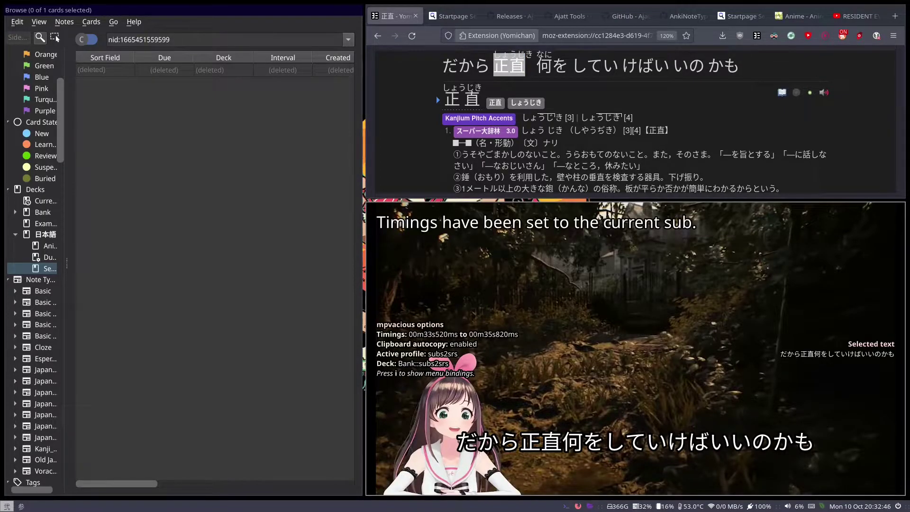
{"action": "key", "text": "ctrl+m"}
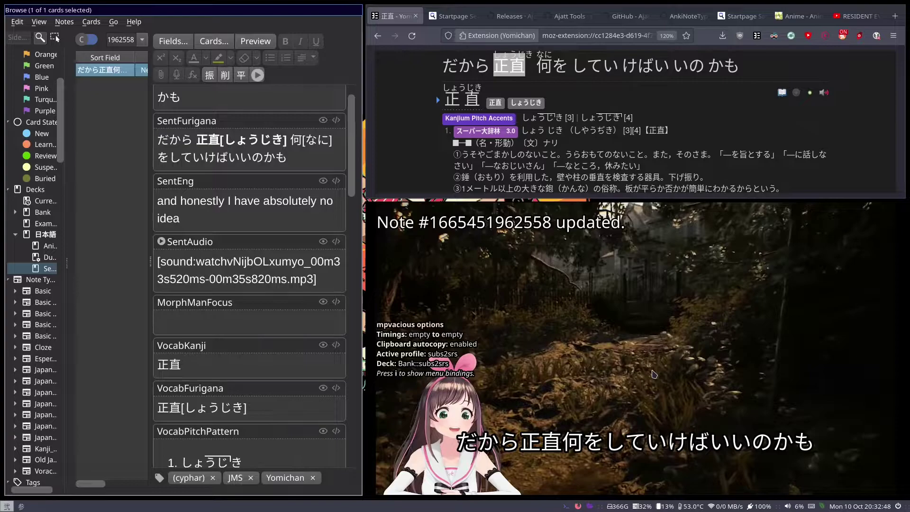
{"action": "scroll", "coordinate": [245, 341], "scroll_direction": "up", "scroll_amount": 1}
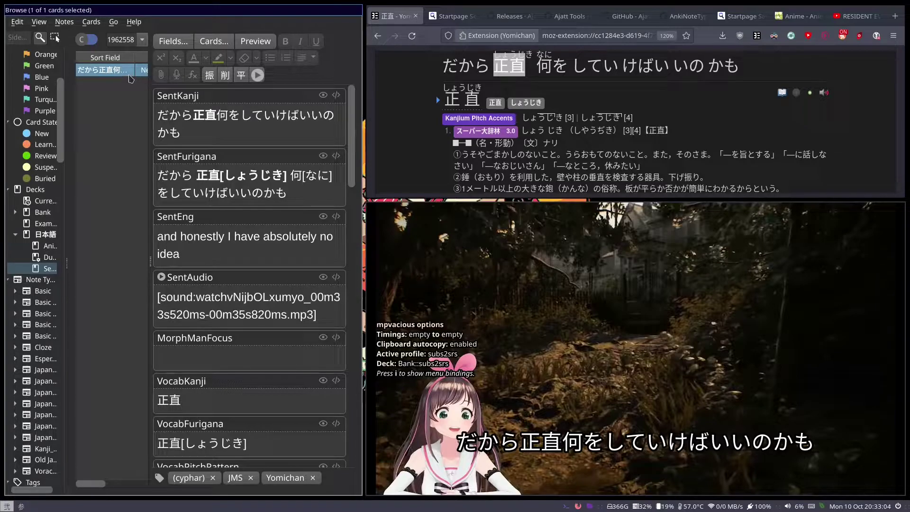
Delete the 正直 note from Anki and add a new card for 正直 from the same sentence in Yomichan
{"action": "key", "text": "ctrl+Delete"}
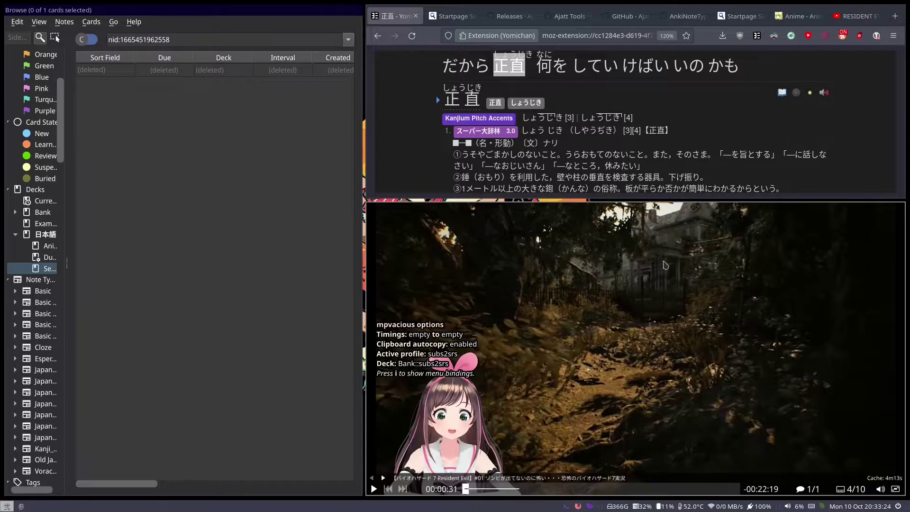
{"action": "left_click", "coordinate": [564, 66]}
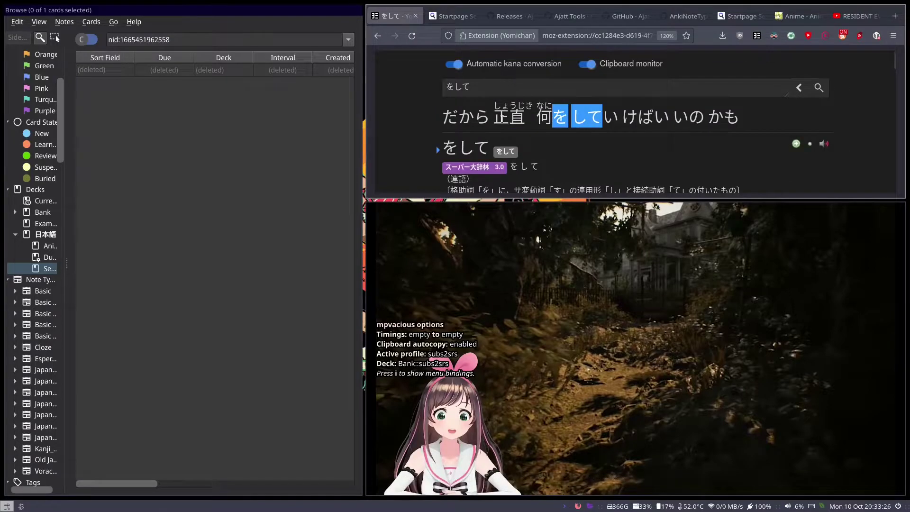
{"action": "left_click", "coordinate": [510, 116]}
{"action": "scroll", "coordinate": [803, 95], "scroll_direction": "down", "scroll_amount": 2}
{"action": "left_click", "coordinate": [801, 94]}
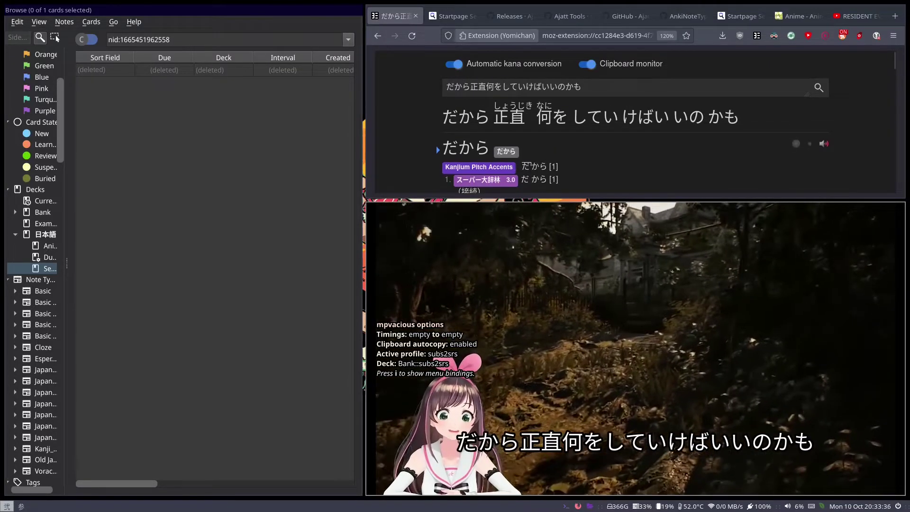
Capture the subtitle lines だから正直何をしていけばいいのかも and 分かっておりません together and update the last added note with them
{"action": "key", "text": "c"}
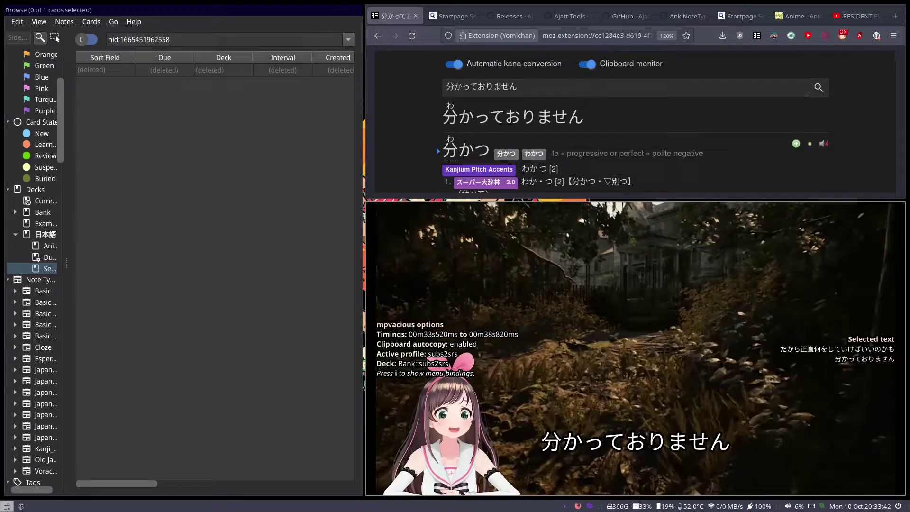
{"action": "mouse_move", "coordinate": [738, 372]}
{"action": "key", "text": "ctrl+m"}
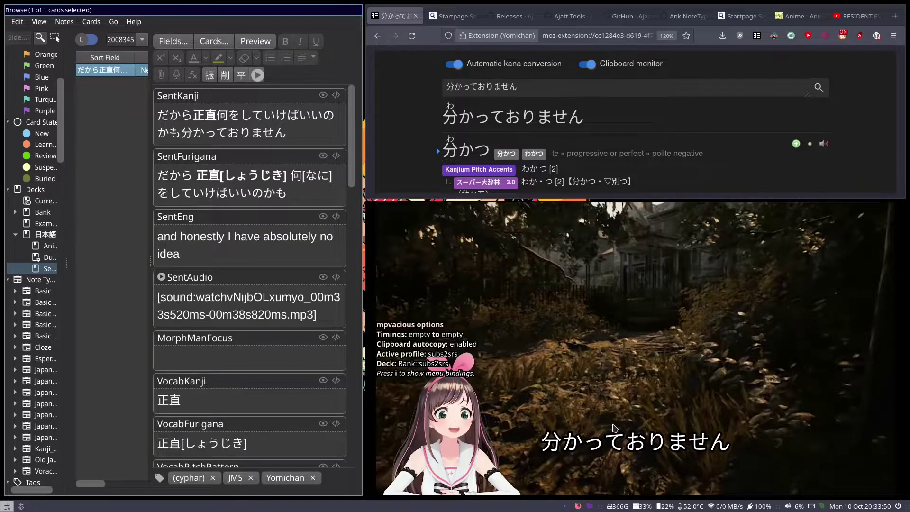
Examine the updated note's SentKanji, SentFurigana, SentAudio and vocabulary fields
{"action": "scroll", "coordinate": [336, 169], "scroll_direction": "down", "scroll_amount": 2}
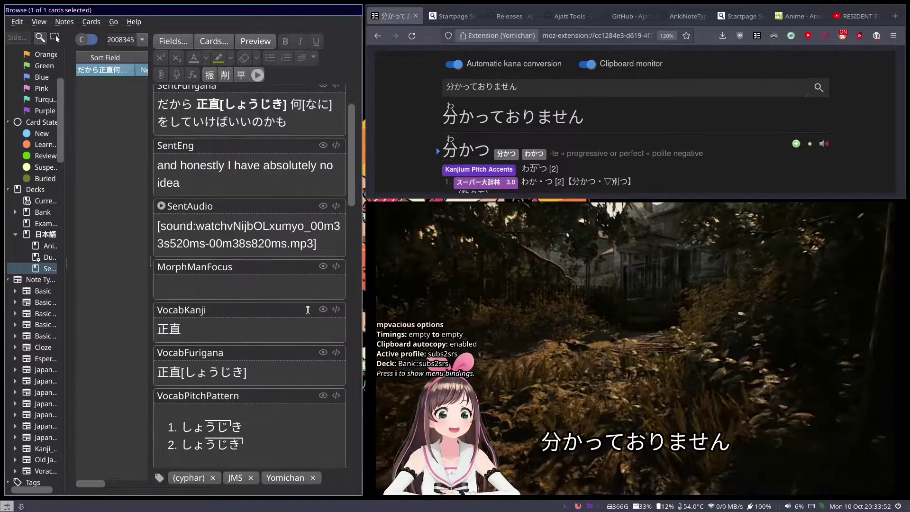
{"action": "scroll", "coordinate": [336, 169], "scroll_direction": "up", "scroll_amount": 2}
{"action": "left_click_drag", "start_coordinate": [289, 193], "coordinate": [150, 178]}
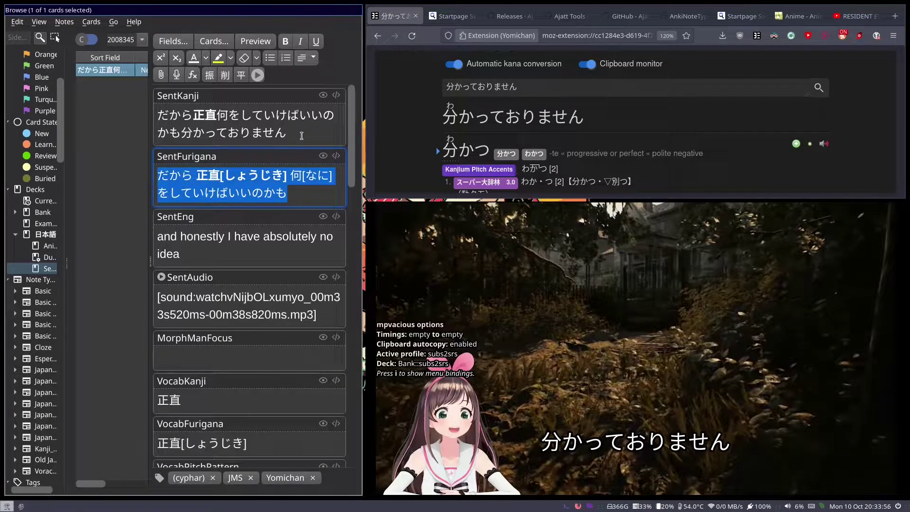
{"action": "left_click_drag", "start_coordinate": [296, 132], "coordinate": [151, 105]}
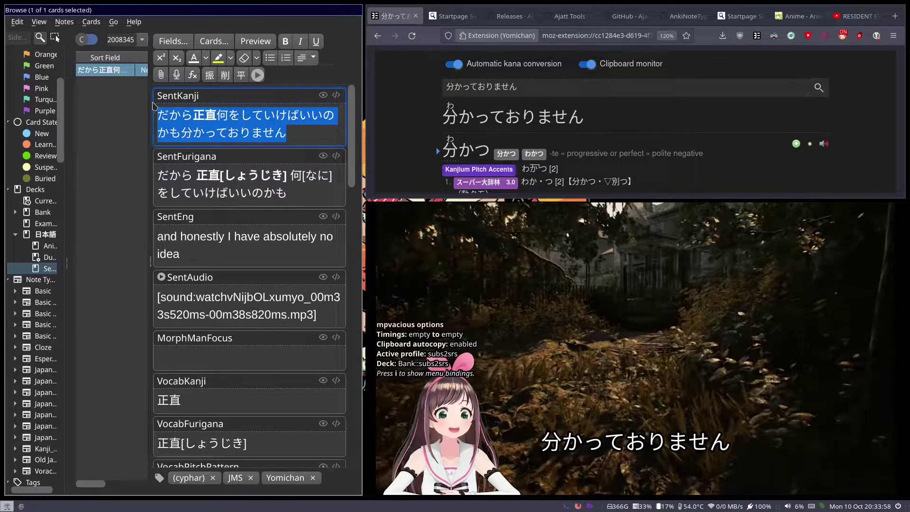
{"action": "scroll", "coordinate": [238, 192], "scroll_direction": "down", "scroll_amount": 5}
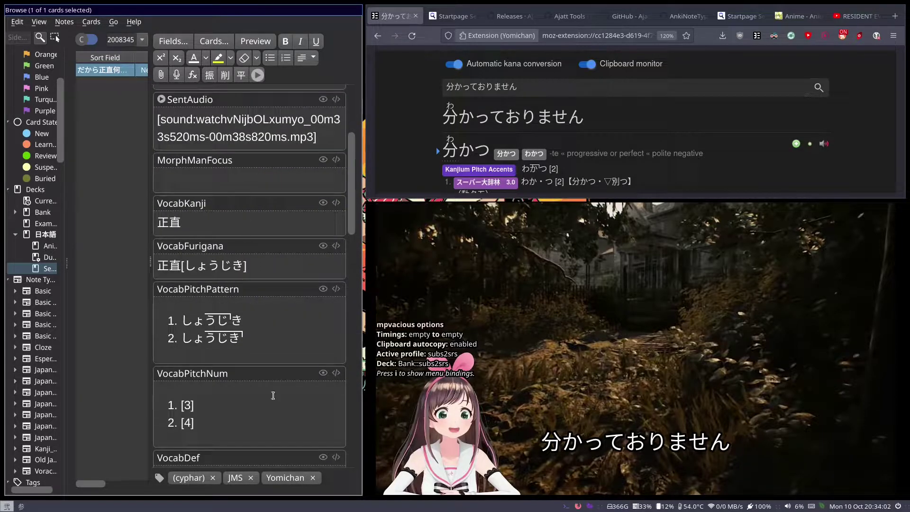
{"action": "scroll", "coordinate": [272, 398], "scroll_direction": "up", "scroll_amount": 5}
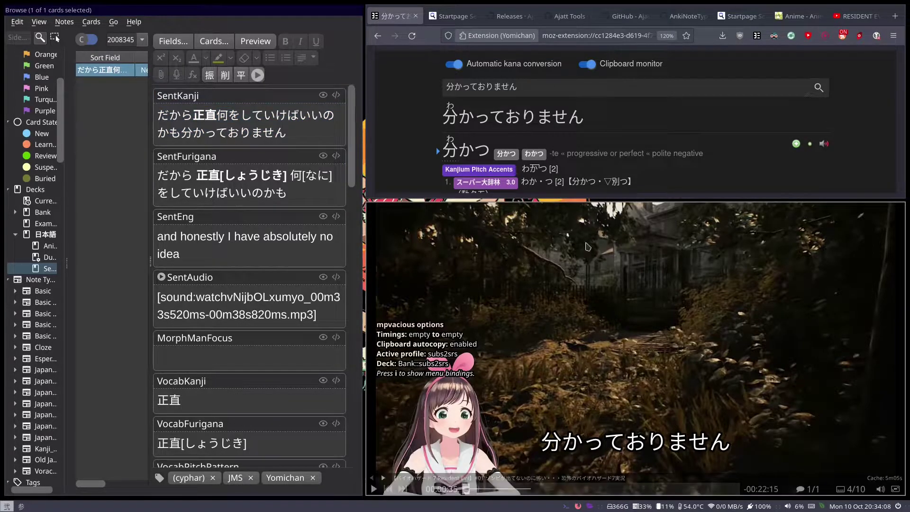
Return the video to the previous subtitle line and compare its English secondary subtitle with the note's SentEng field
{"action": "key", "text": "ctrl+Left"}
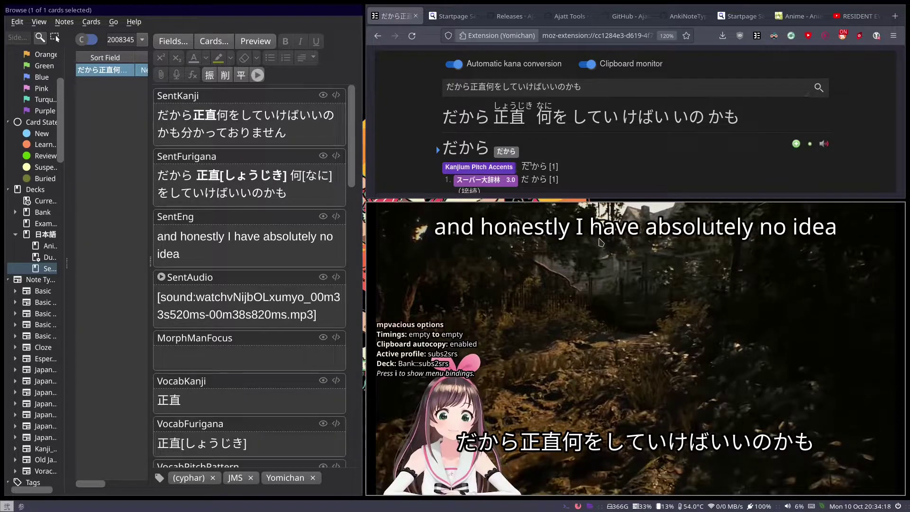
{"action": "mouse_move", "coordinate": [598, 231]}
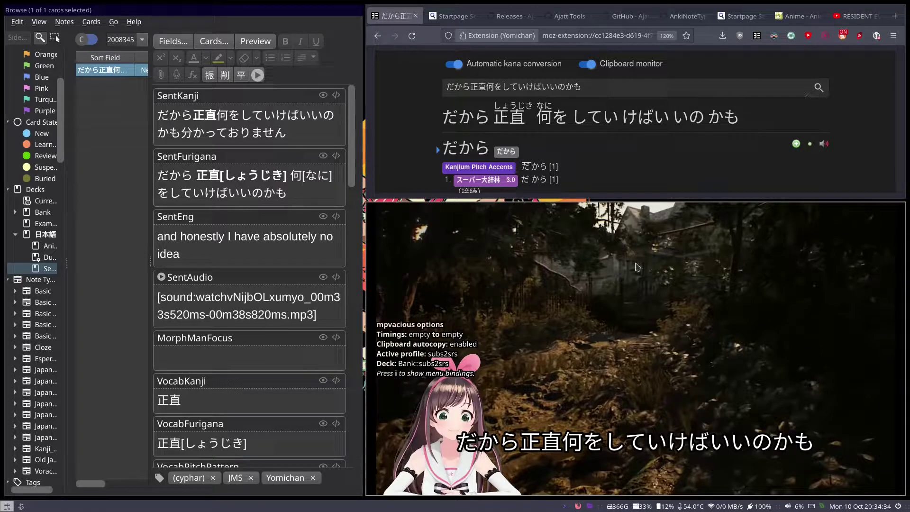
{"action": "mouse_move", "coordinate": [784, 449]}
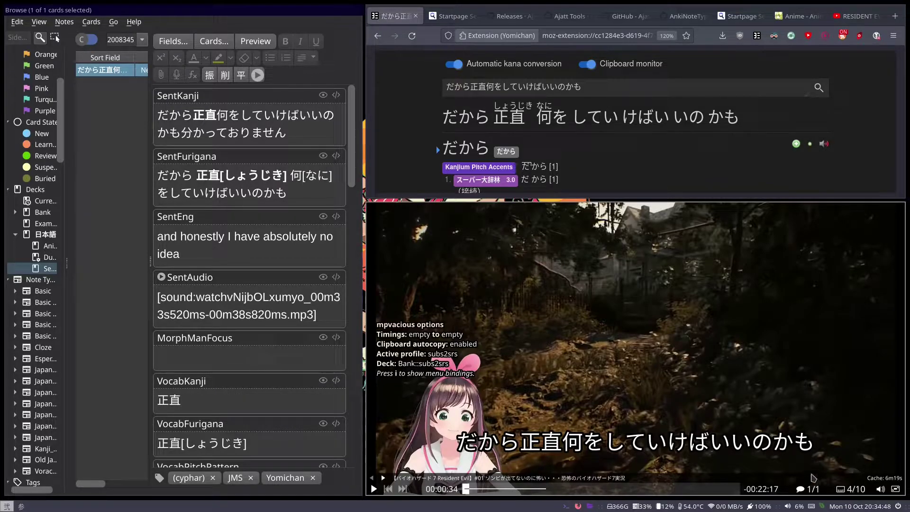
{"action": "left_click", "coordinate": [246, 270]}
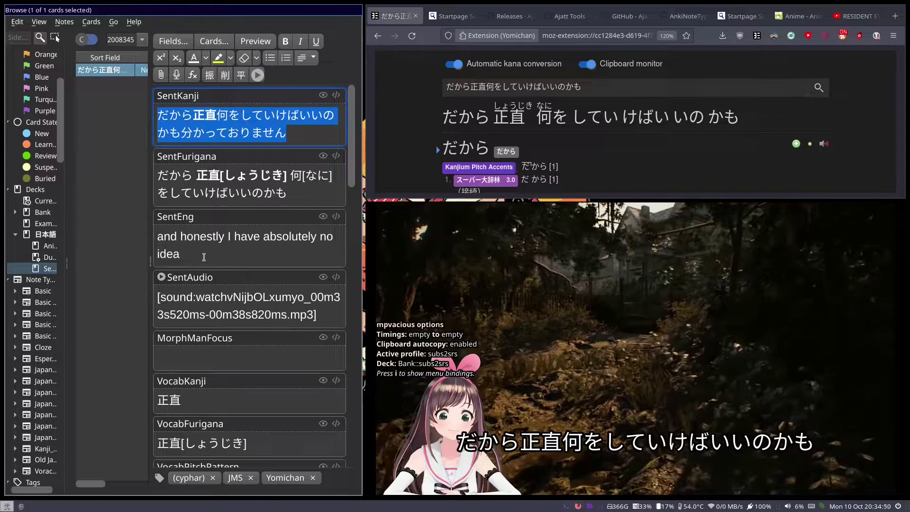
{"action": "left_click_drag", "start_coordinate": [205, 258], "coordinate": [148, 239]}
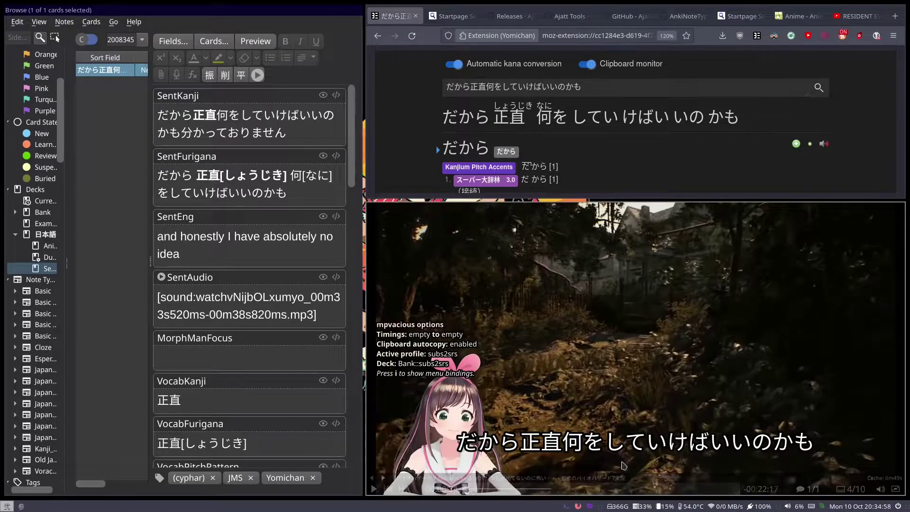
{"action": "mouse_move", "coordinate": [599, 242]}
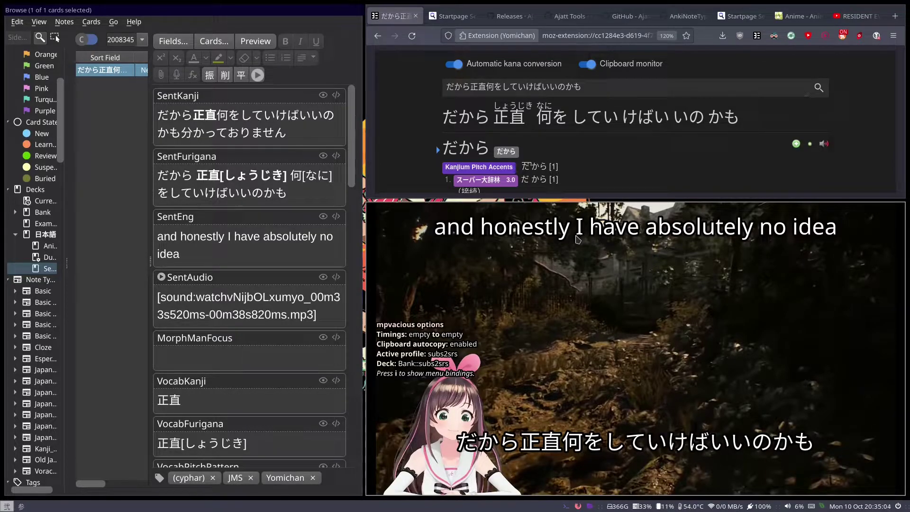
{"action": "key", "text": "grave"}
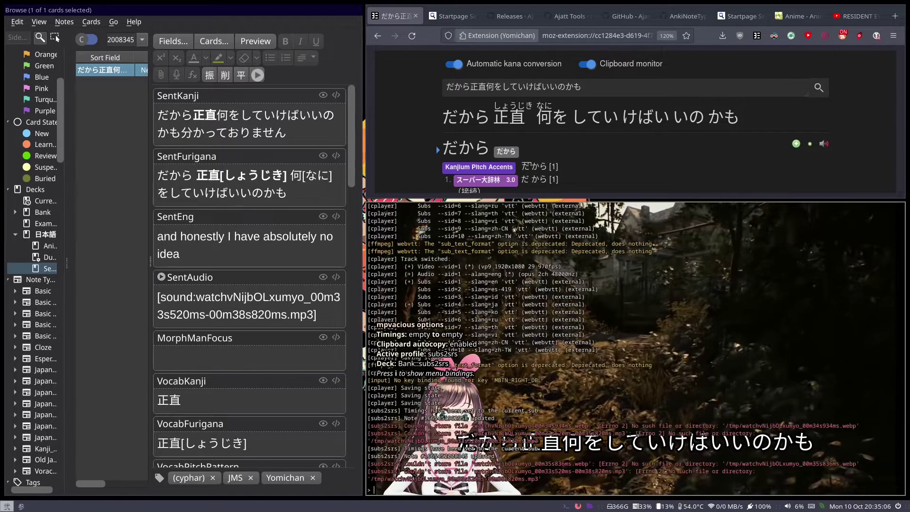
{"action": "type", "text": "set secondary-sid"}
{"action": "key", "text": "Escape"}
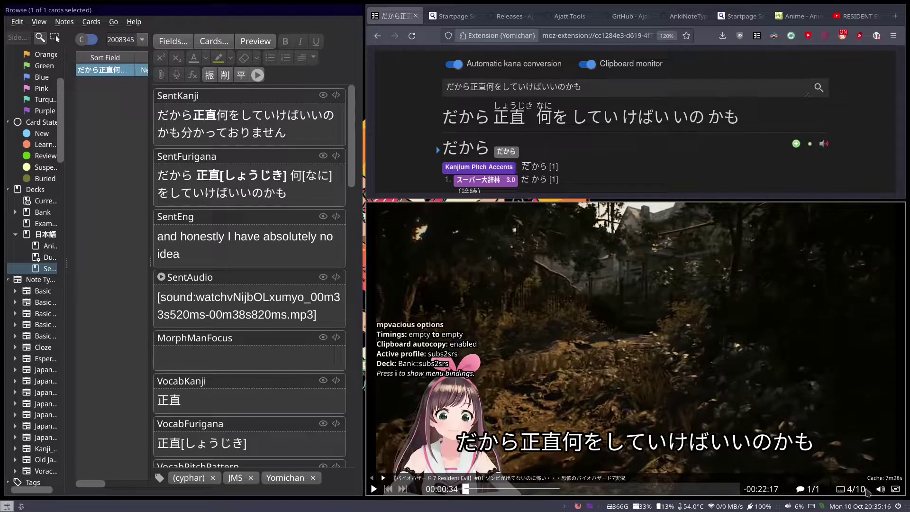
Cycle the video through its available subtitle tracks in both directions and return to track 4/10
{"action": "left_click", "coordinate": [863, 493]}
{"action": "left_click", "coordinate": [863, 493]}
{"action": "left_click", "coordinate": [863, 493]}
{"action": "left_click", "coordinate": [863, 493]}
{"action": "left_click", "coordinate": [862, 493]}
{"action": "left_click", "coordinate": [863, 493]}
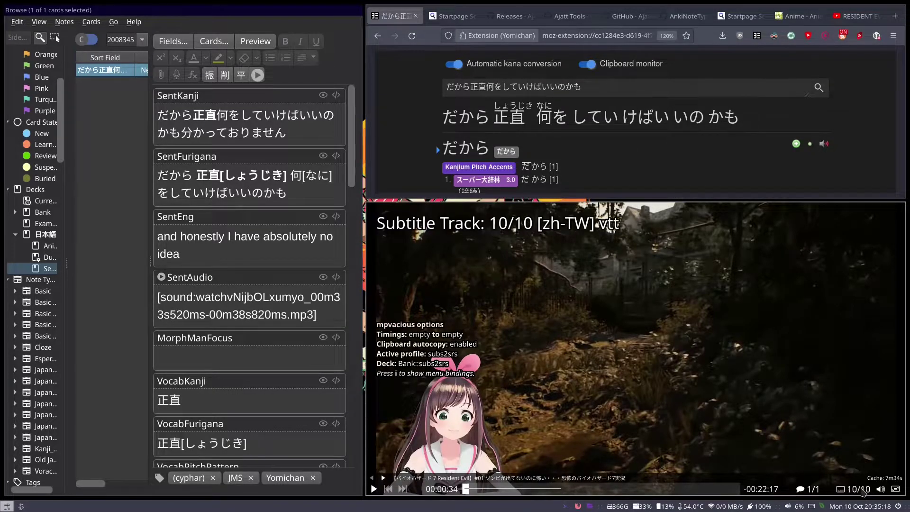
{"action": "left_click", "coordinate": [862, 493]}
{"action": "left_click", "coordinate": [863, 493]}
{"action": "right_click", "coordinate": [861, 493]}
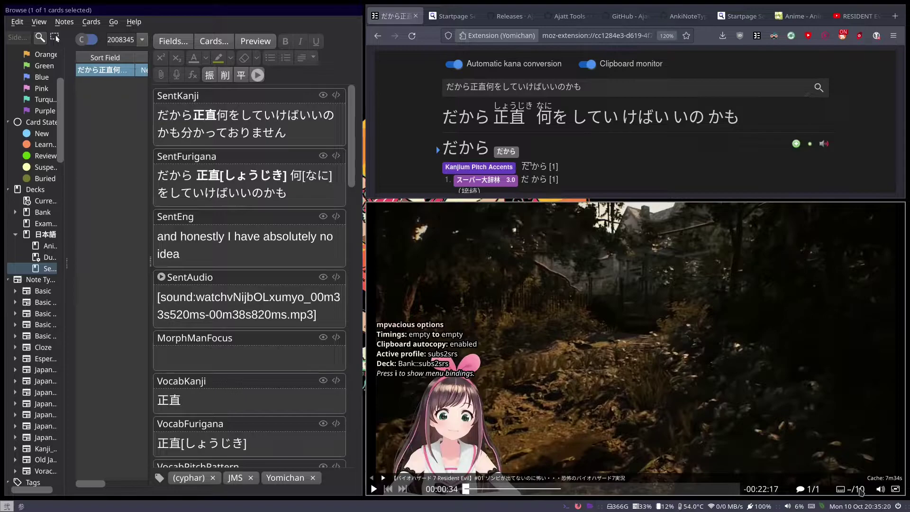
{"action": "right_click", "coordinate": [861, 493]}
{"action": "right_click", "coordinate": [861, 493]}
{"action": "right_click", "coordinate": [862, 493]}
{"action": "right_click", "coordinate": [862, 493]}
{"action": "right_click", "coordinate": [861, 492]}
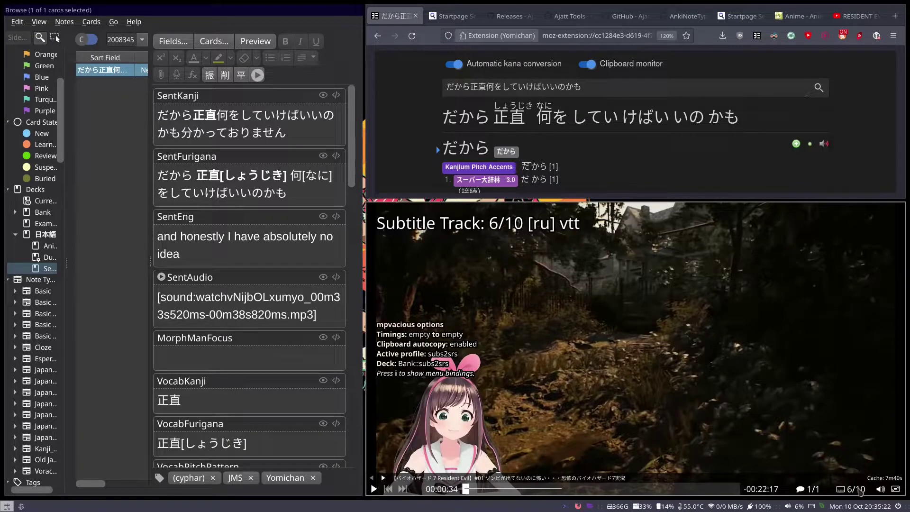
{"action": "right_click", "coordinate": [862, 492]}
{"action": "right_click", "coordinate": [862, 492]}
{"action": "right_click", "coordinate": [861, 492]}
{"action": "left_click", "coordinate": [859, 491]}
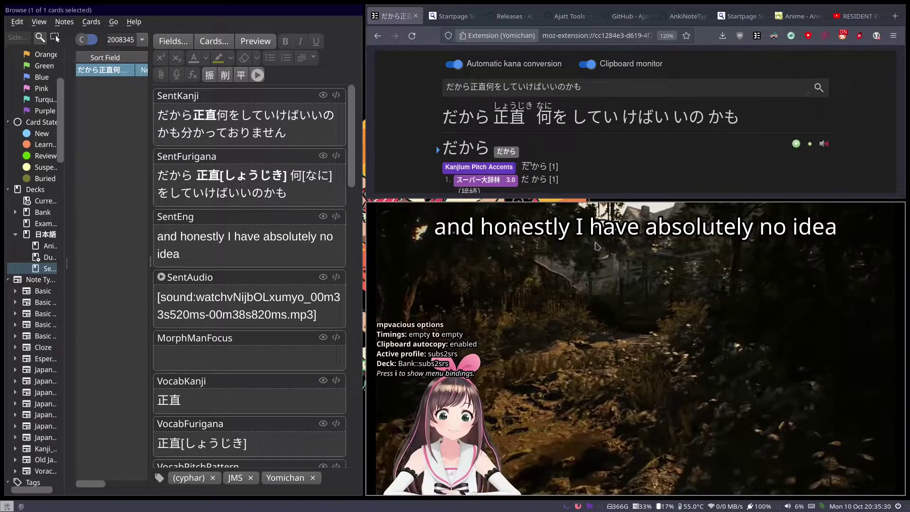
Highlight the English sentence in the note's SentEng field to compare it with the video's secondary subtitle
{"action": "triple_click", "coordinate": [257, 259]}
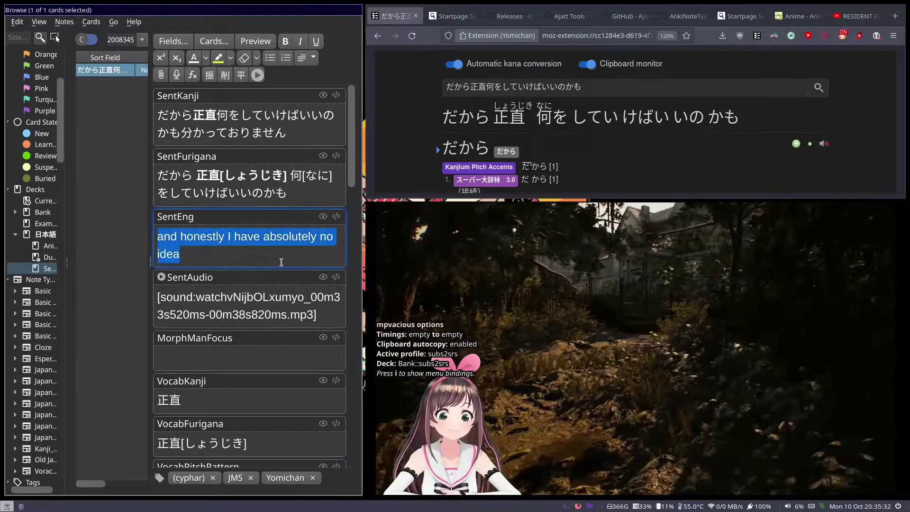
{"action": "left_click_drag", "start_coordinate": [257, 258], "coordinate": [228, 260]}
{"action": "triple_click", "coordinate": [209, 257]}
{"action": "left_click", "coordinate": [197, 246]}
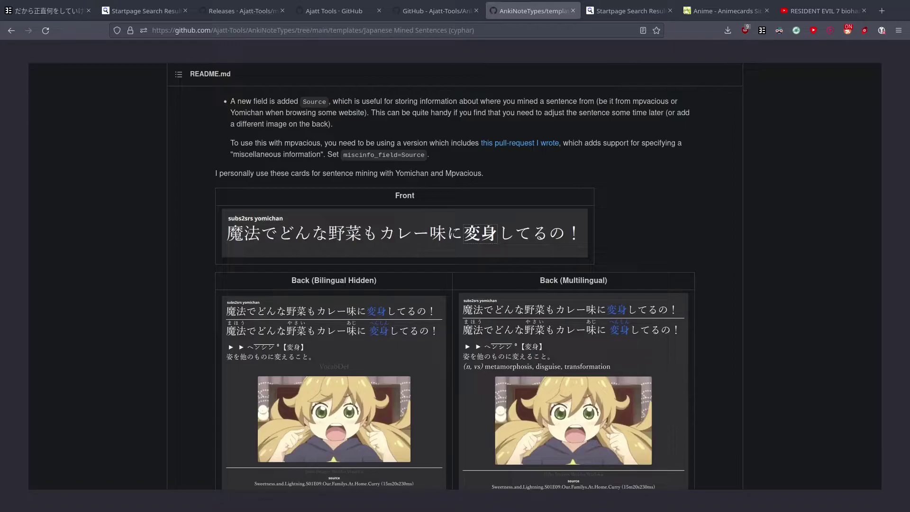
Switch to Anki, open the anime cards deck and preview its モルモット card full screen
{"action": "scroll", "coordinate": [386, 356], "scroll_direction": "up", "scroll_amount": 3}
{"action": "key", "text": "super+f"}
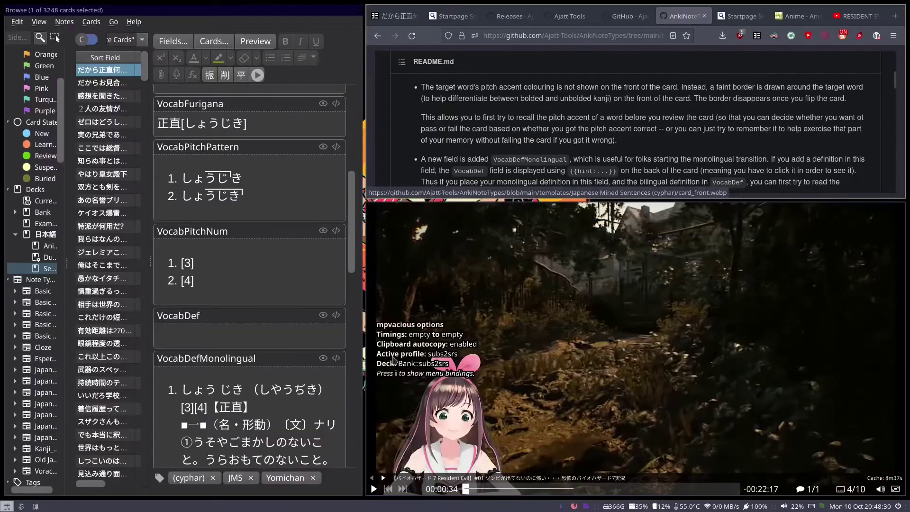
{"action": "left_click", "coordinate": [48, 245]}
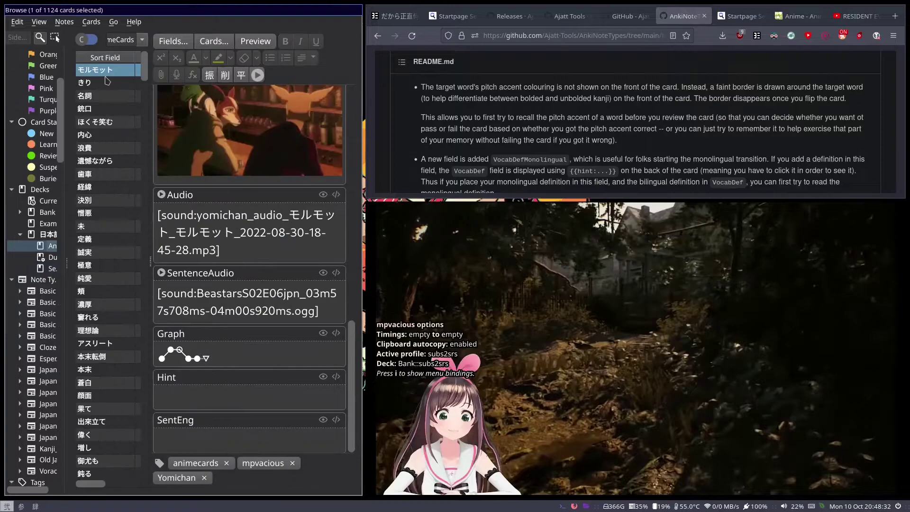
{"action": "left_click", "coordinate": [106, 81]}
{"action": "left_click", "coordinate": [106, 98]}
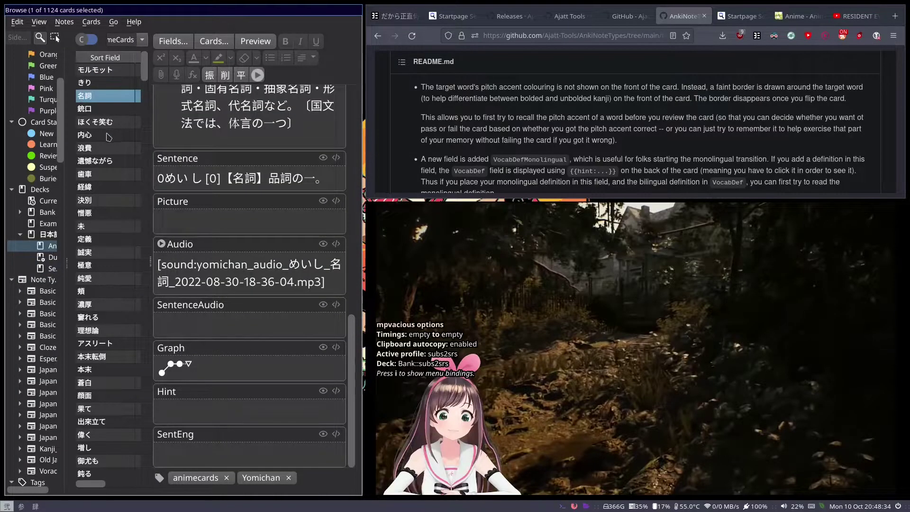
{"action": "left_click", "coordinate": [109, 70]}
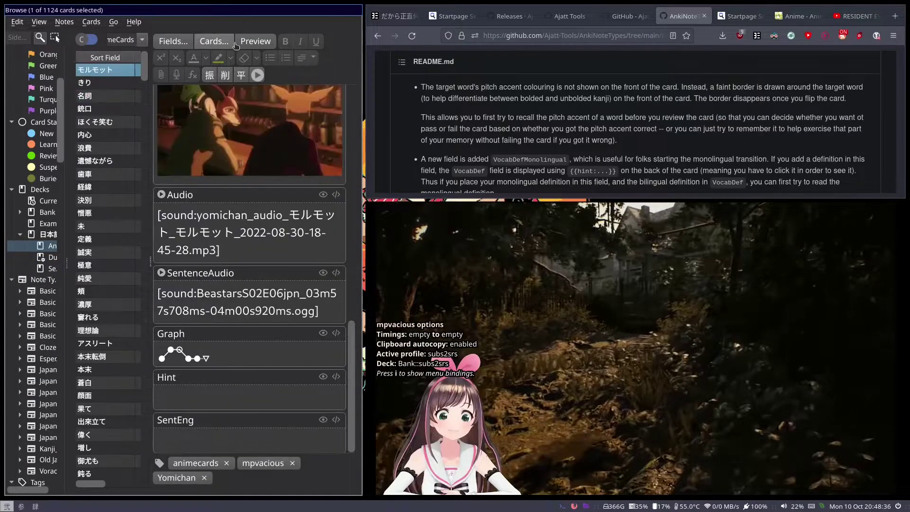
{"action": "left_click", "coordinate": [236, 42]}
{"action": "key", "text": "super+f"}
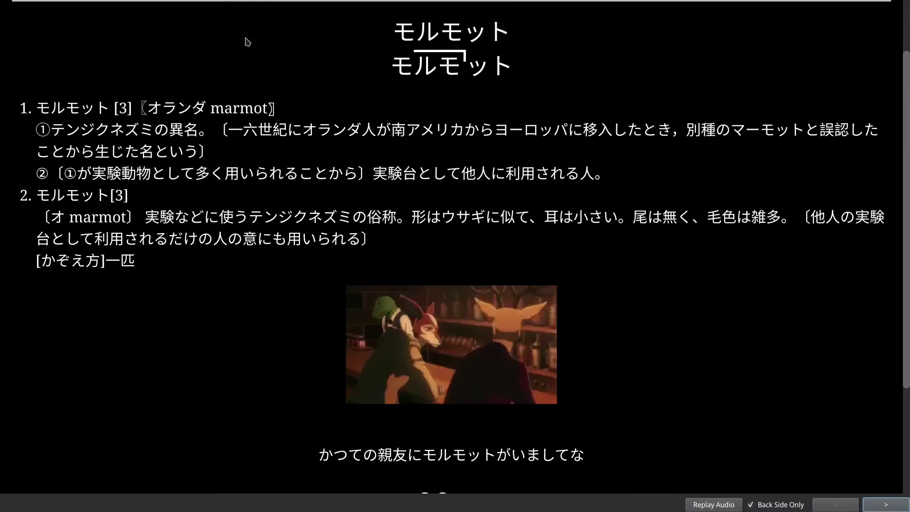
Compare the front of the モルモット card with the reading, definitions and picture on its back, and close the preview
{"action": "left_click", "coordinate": [750, 504]}
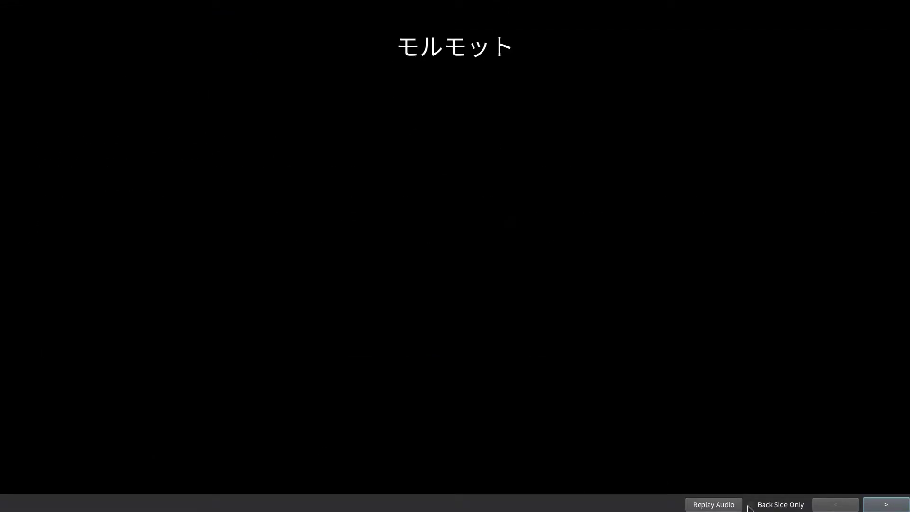
{"action": "left_click_drag", "start_coordinate": [393, 47], "coordinate": [543, 59]}
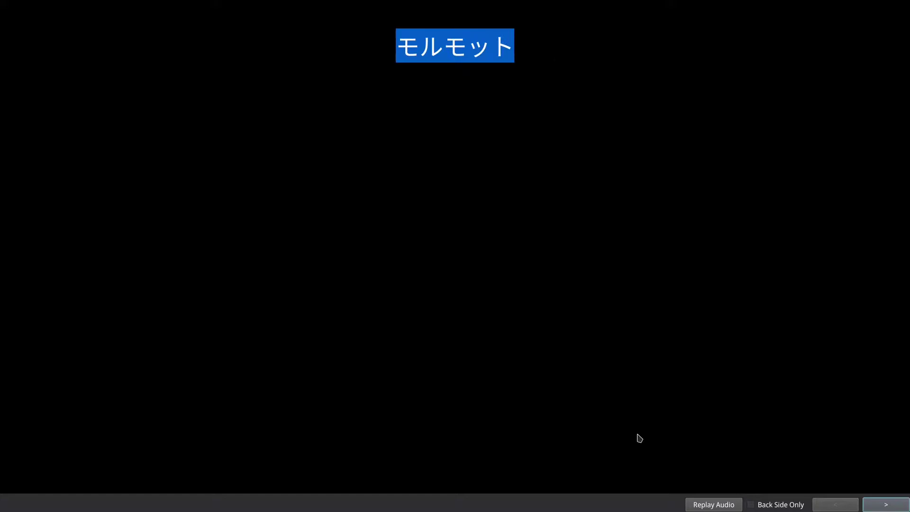
{"action": "left_click", "coordinate": [750, 505]}
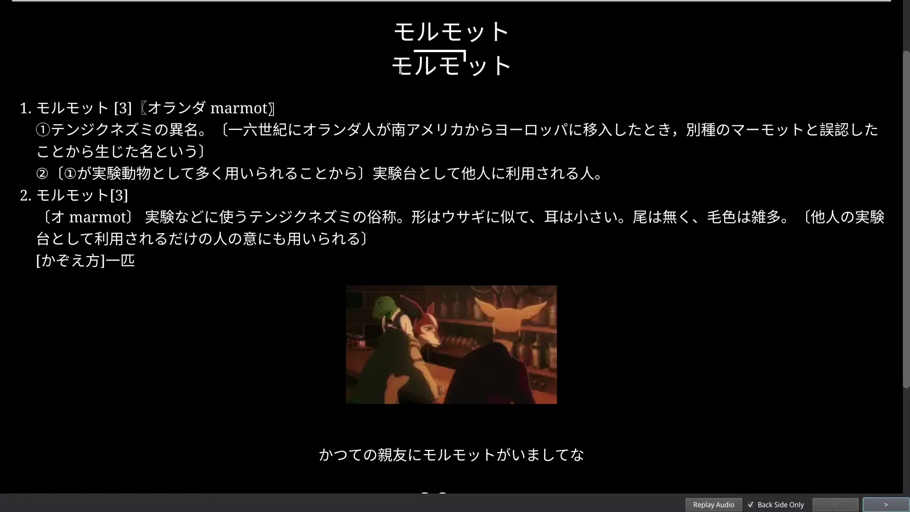
{"action": "left_click_drag", "start_coordinate": [391, 66], "coordinate": [494, 73]}
{"action": "left_click_drag", "start_coordinate": [85, 133], "coordinate": [182, 206]}
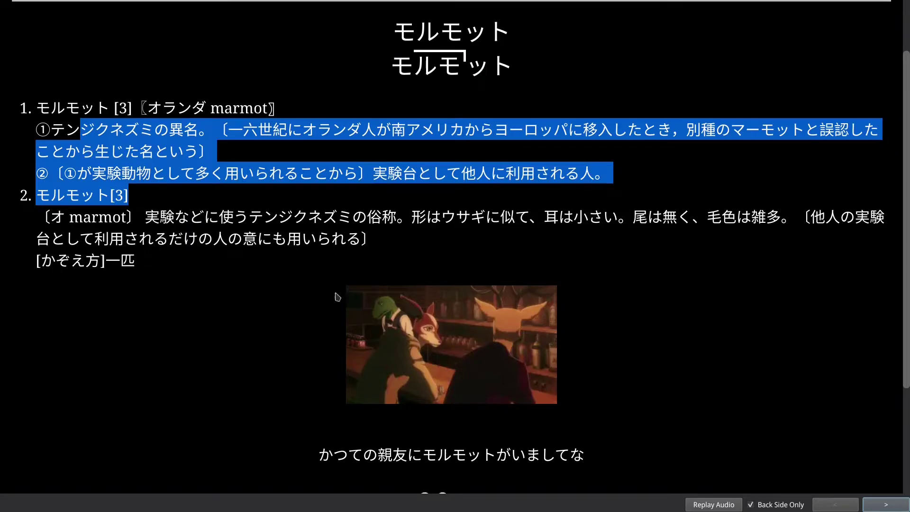
{"action": "scroll", "coordinate": [412, 296], "scroll_direction": "down", "scroll_amount": 2}
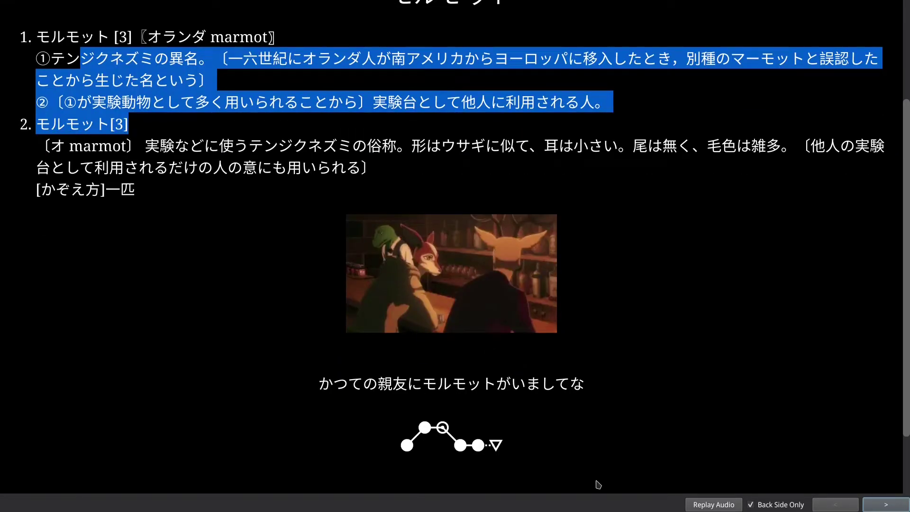
{"action": "left_click", "coordinate": [750, 505]}
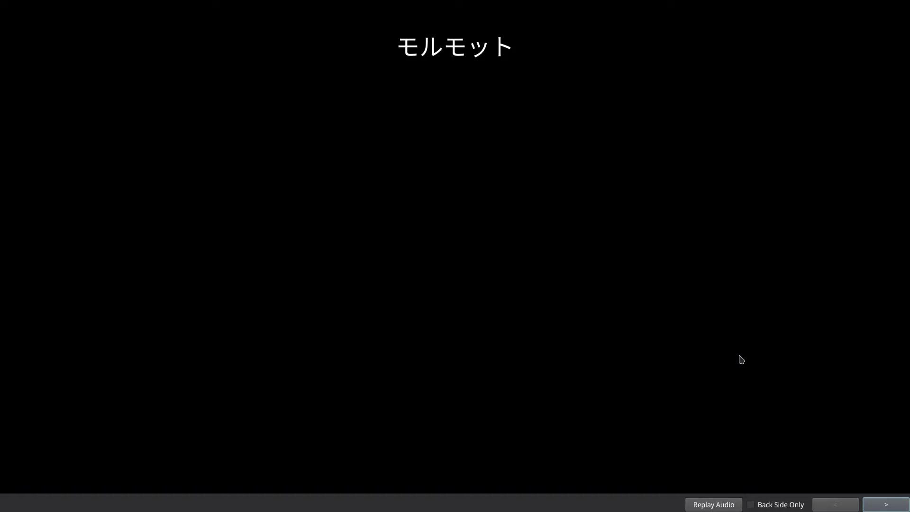
{"action": "key", "text": "super+f"}
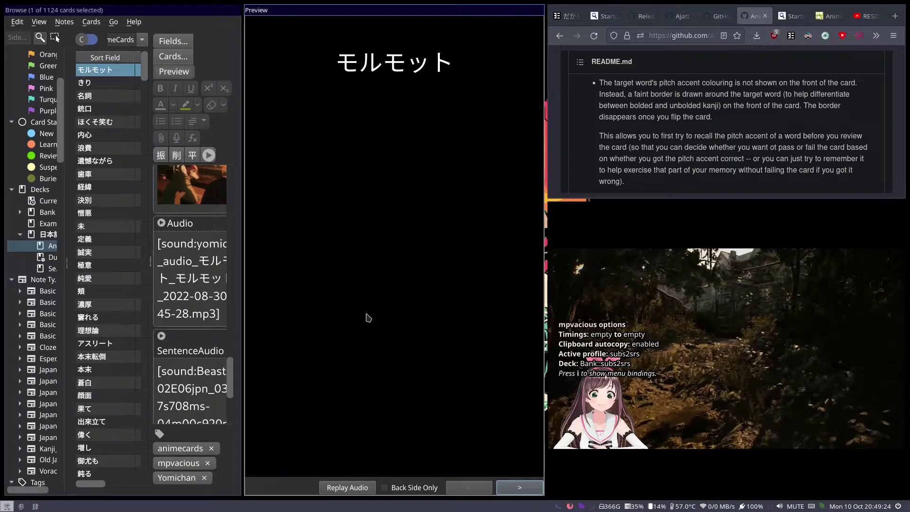
{"action": "key", "text": "Escape"}
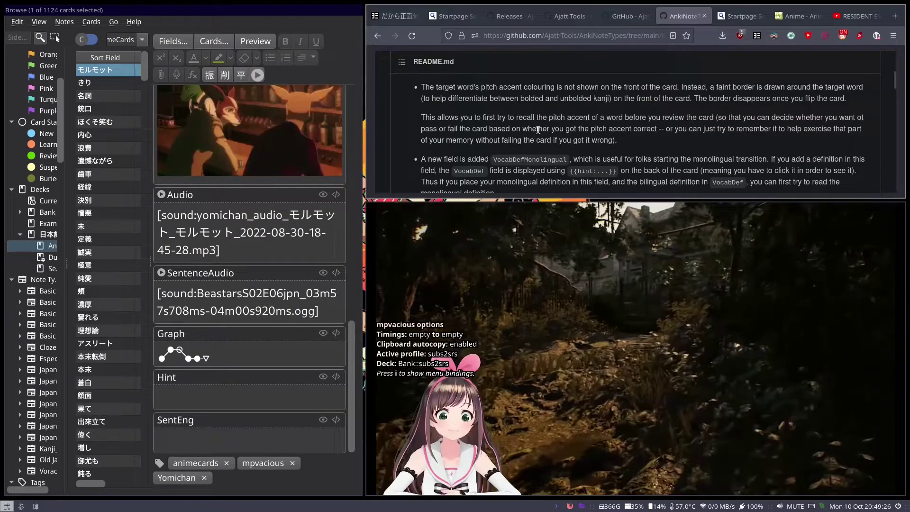
Show the AnkiNoteTypes README full screen in the browser and examine its sample cards and the Japanese Mined Sentences (cyphar) title
{"action": "key", "text": "super+f"}
{"action": "scroll", "coordinate": [536, 131], "scroll_direction": "down", "scroll_amount": 5}
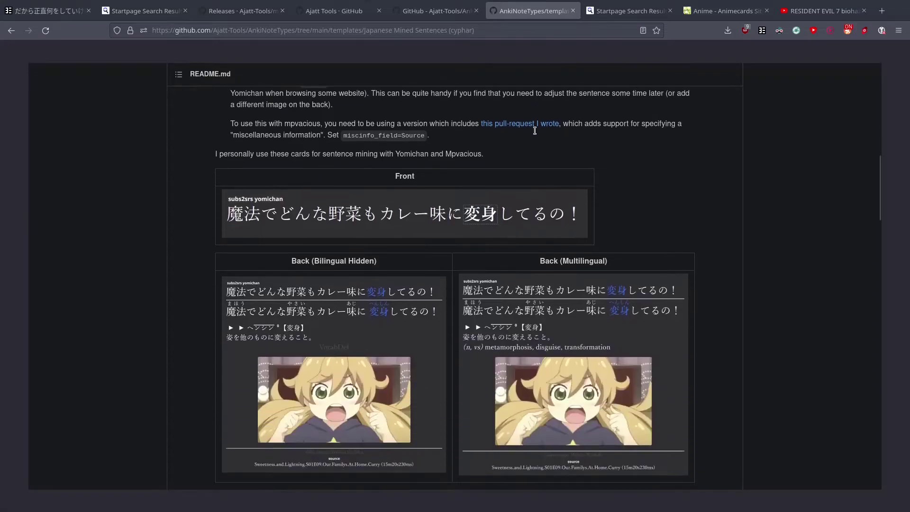
{"action": "scroll", "coordinate": [536, 133], "scroll_direction": "down", "scroll_amount": 2}
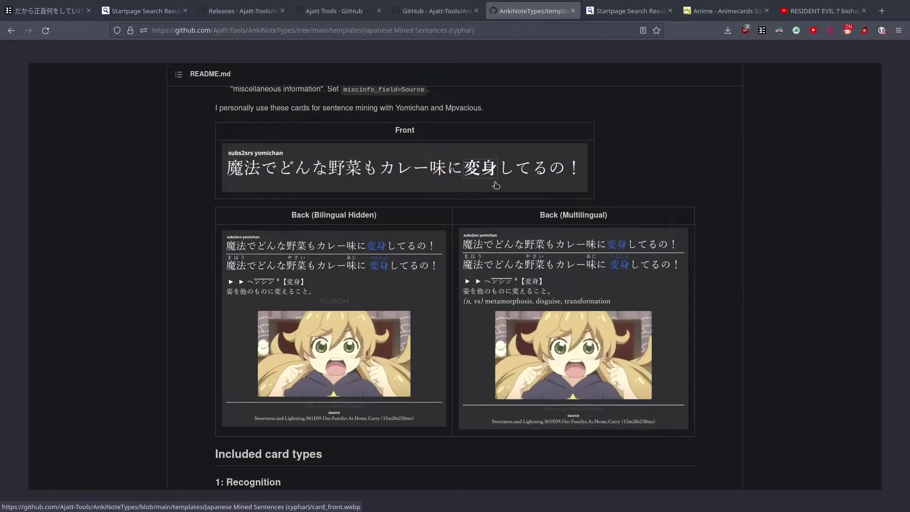
{"action": "scroll", "coordinate": [496, 185], "scroll_direction": "up", "scroll_amount": 8}
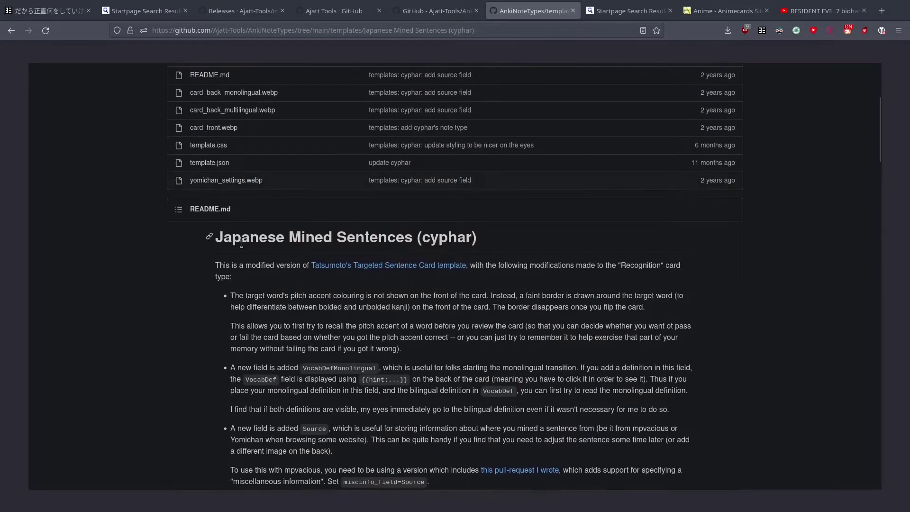
{"action": "left_click_drag", "start_coordinate": [215, 235], "coordinate": [475, 243]}
{"action": "left_click", "coordinate": [485, 240]}
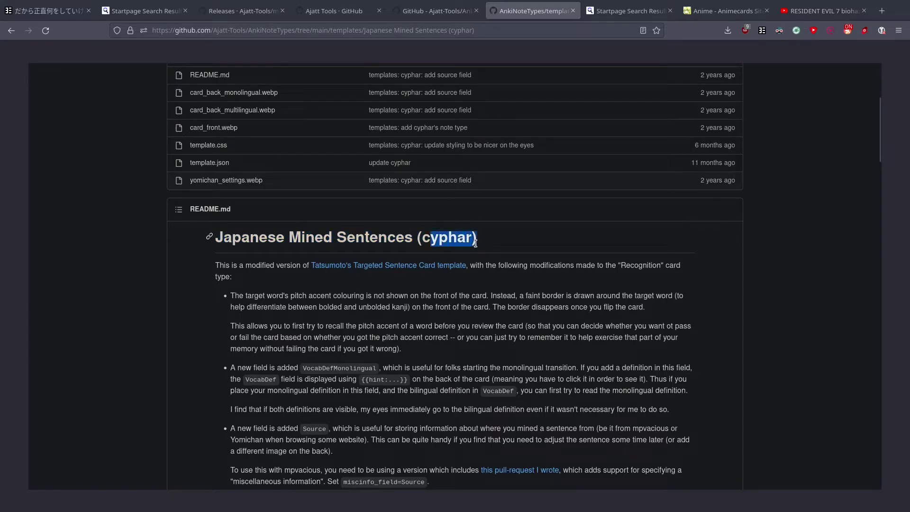
Examine the README's front and back card samples, included card types and Yomichan settings section
{"action": "scroll", "coordinate": [443, 295], "scroll_direction": "down", "scroll_amount": 7}
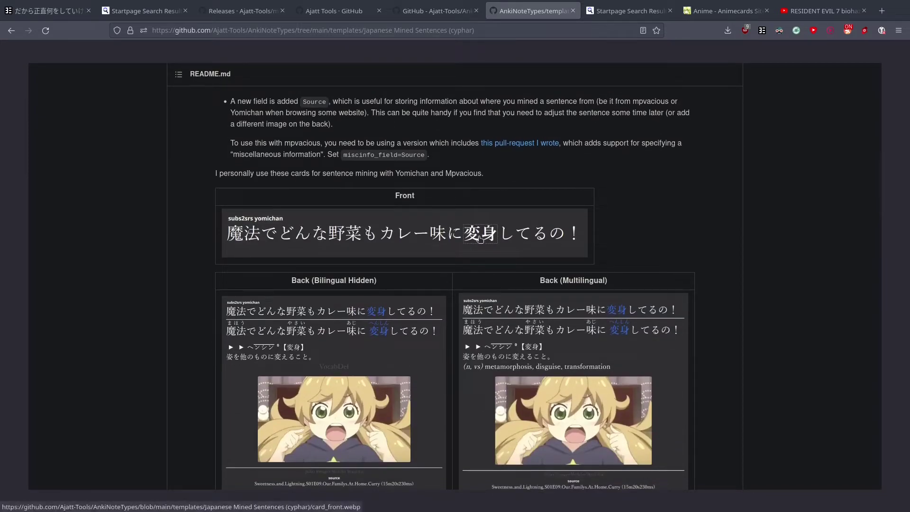
{"action": "scroll", "coordinate": [427, 269], "scroll_direction": "down", "scroll_amount": 3}
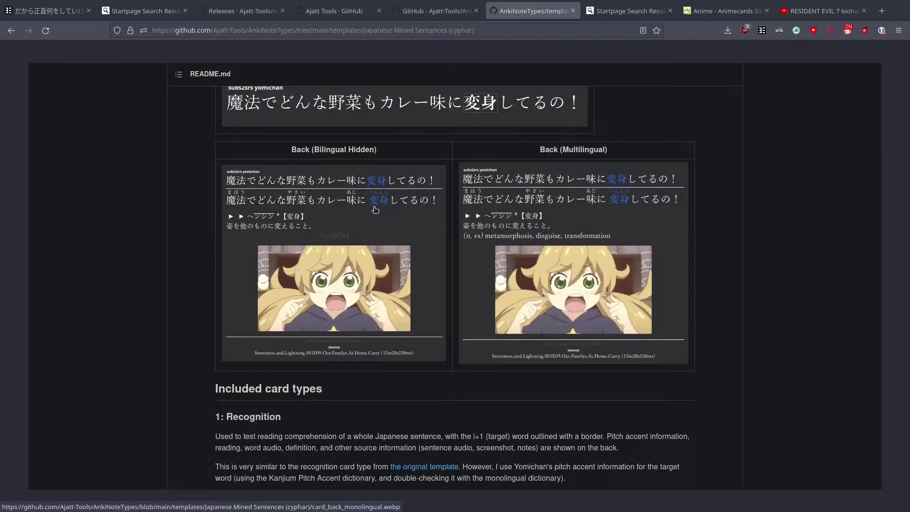
{"action": "scroll", "coordinate": [375, 209], "scroll_direction": "down", "scroll_amount": 6}
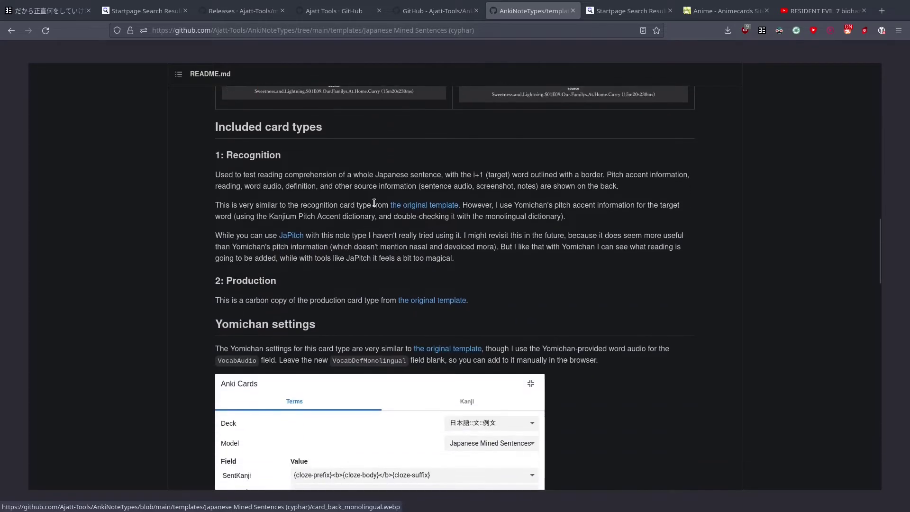
{"action": "scroll", "coordinate": [374, 203], "scroll_direction": "down", "scroll_amount": 5}
{"action": "scroll", "coordinate": [370, 208], "scroll_direction": "up", "scroll_amount": 10}
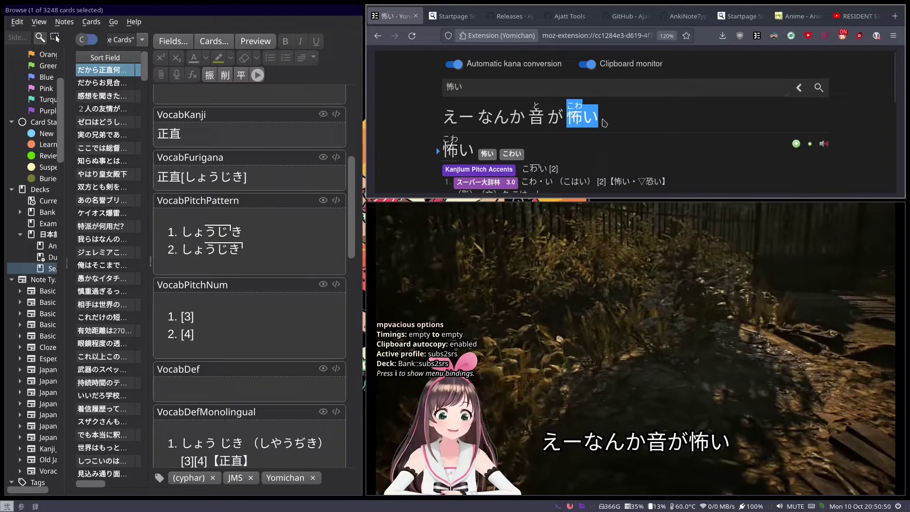
Look up 怖い in Yomichan and compare its monolingual entry with the English definitions in the pop-up dictionary
{"action": "scroll", "coordinate": [549, 143], "scroll_direction": "down", "scroll_amount": 2}
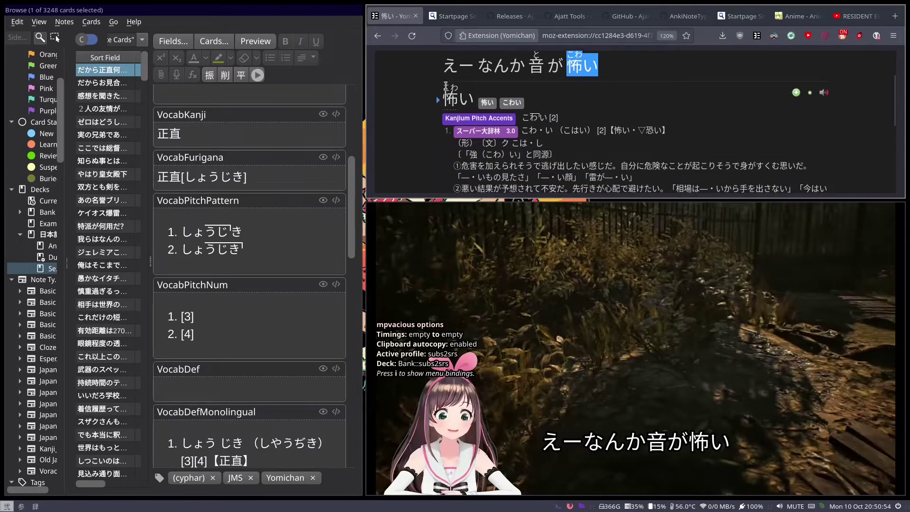
{"action": "mouse_move", "coordinate": [484, 104]}
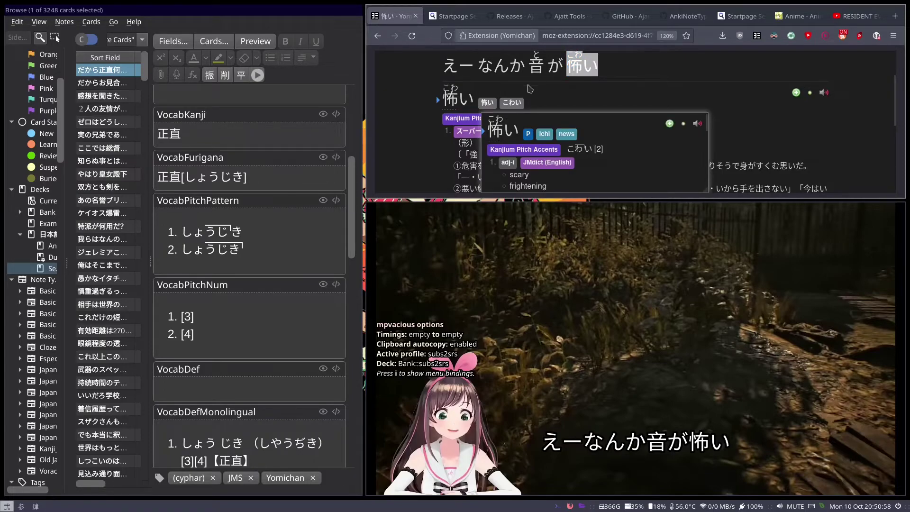
{"action": "left_click", "coordinate": [542, 103]}
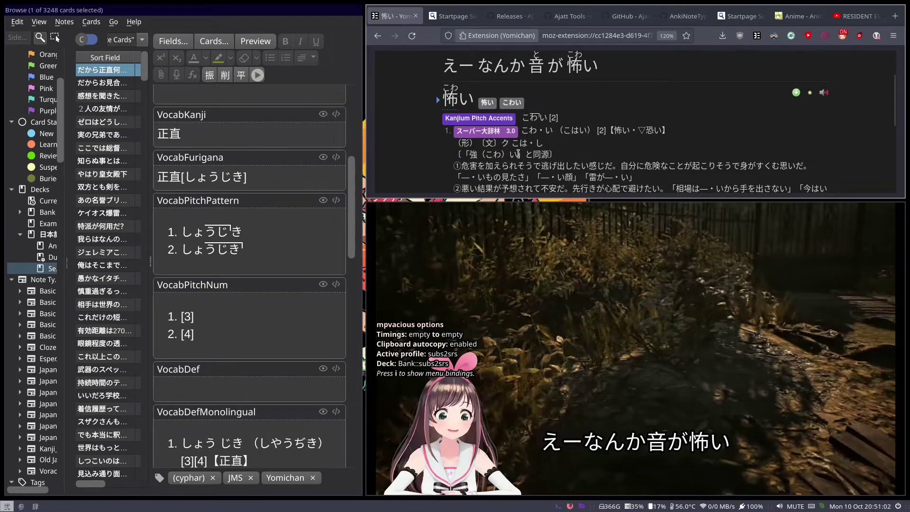
{"action": "mouse_move", "coordinate": [526, 117]}
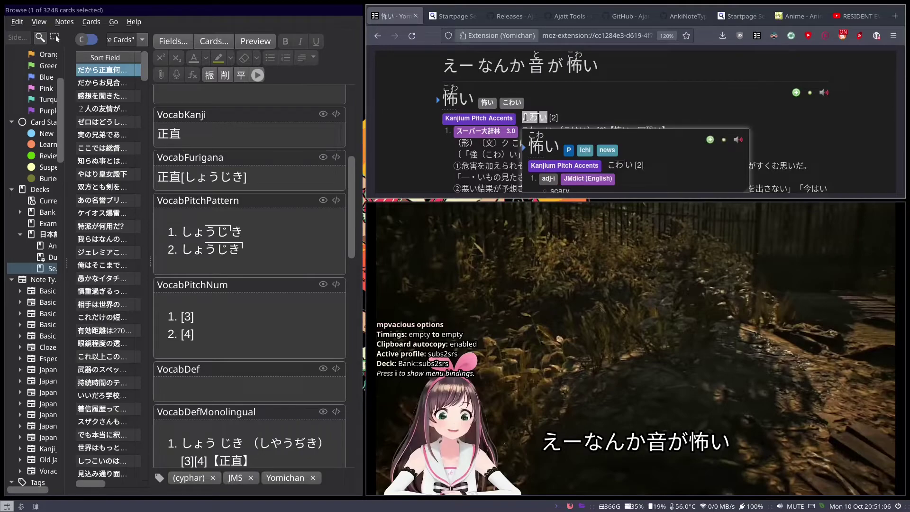
{"action": "scroll", "coordinate": [619, 179], "scroll_direction": "down", "scroll_amount": 2}
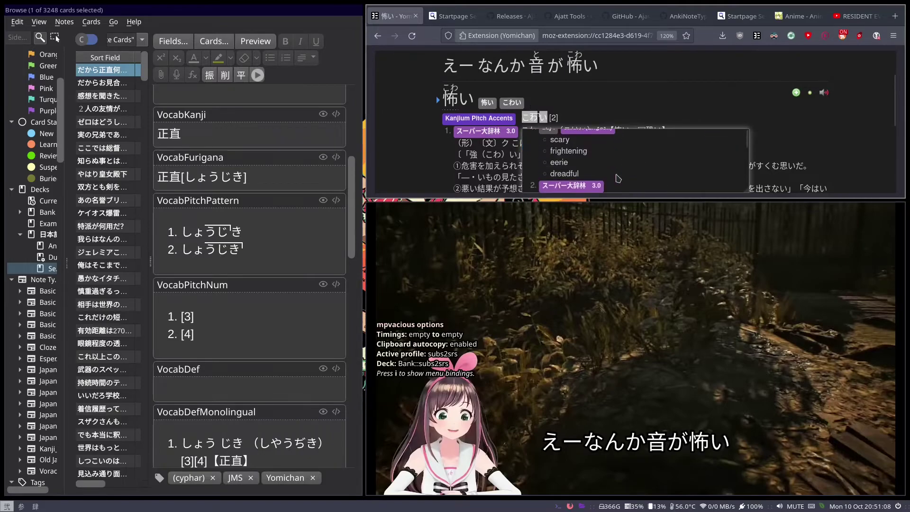
{"action": "scroll", "coordinate": [618, 178], "scroll_direction": "up", "scroll_amount": 3}
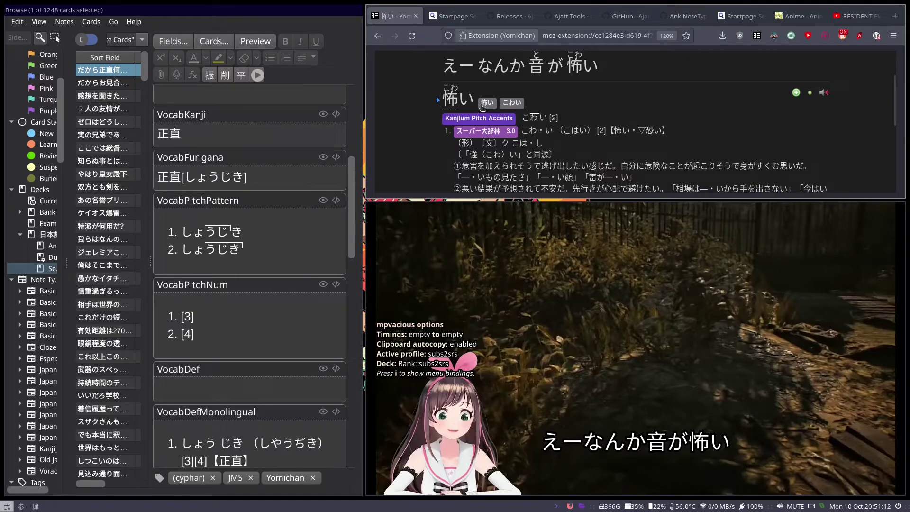
Open the Yomichan settings, search them for "tag" and examine the option to show tags for expressions and their readings
{"action": "left_click", "coordinate": [757, 35]}
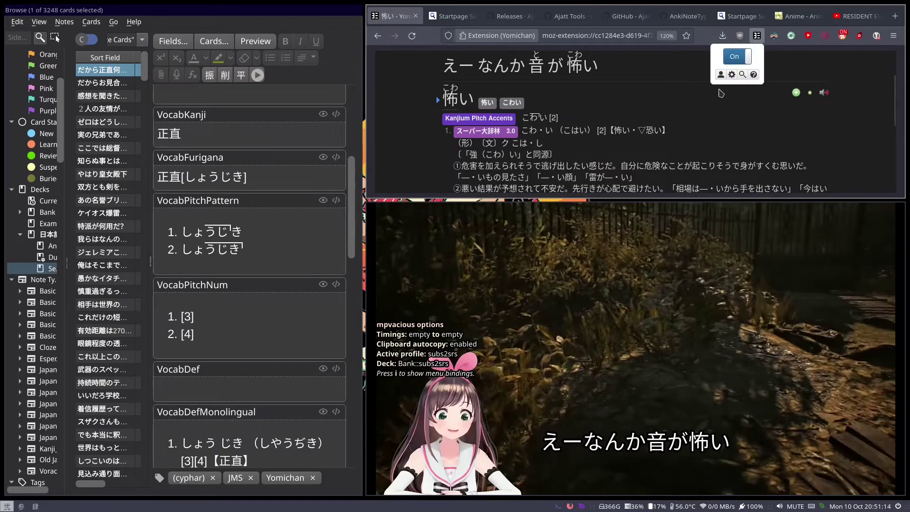
{"action": "left_click", "coordinate": [731, 74]}
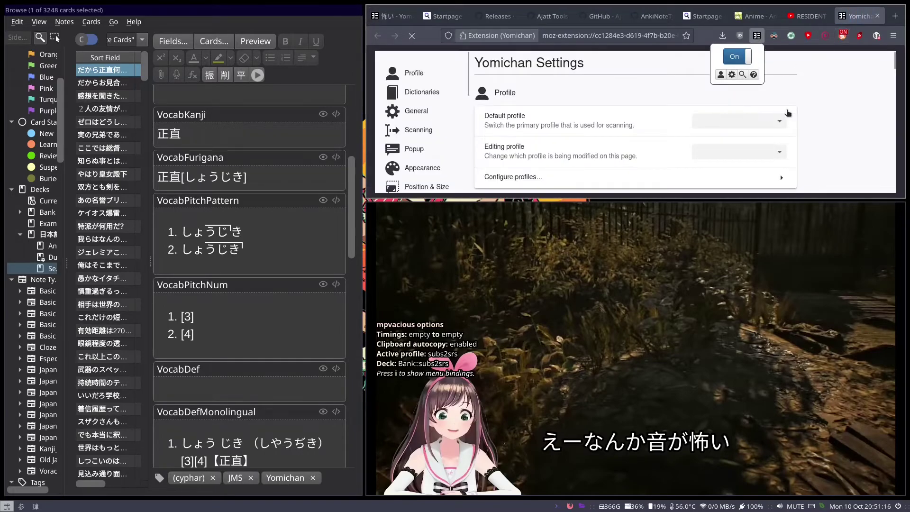
{"action": "key", "text": "ctrl+f"}
{"action": "type", "text": "tag"}
{"action": "left_click_drag", "start_coordinate": [489, 141], "coordinate": [592, 151]}
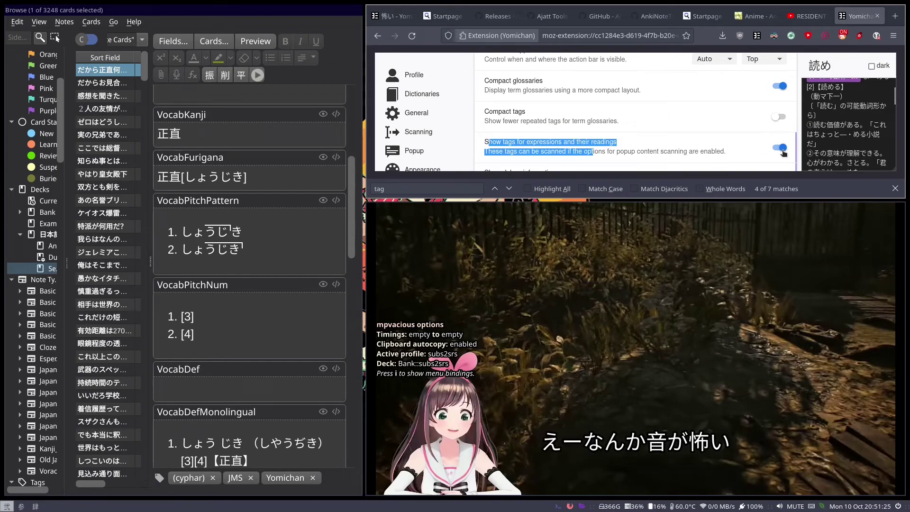
Add a 怖い card from the English pop-up entry and update its note in mpvacious with the current subtitle's timings
{"action": "left_click", "coordinate": [391, 16]}
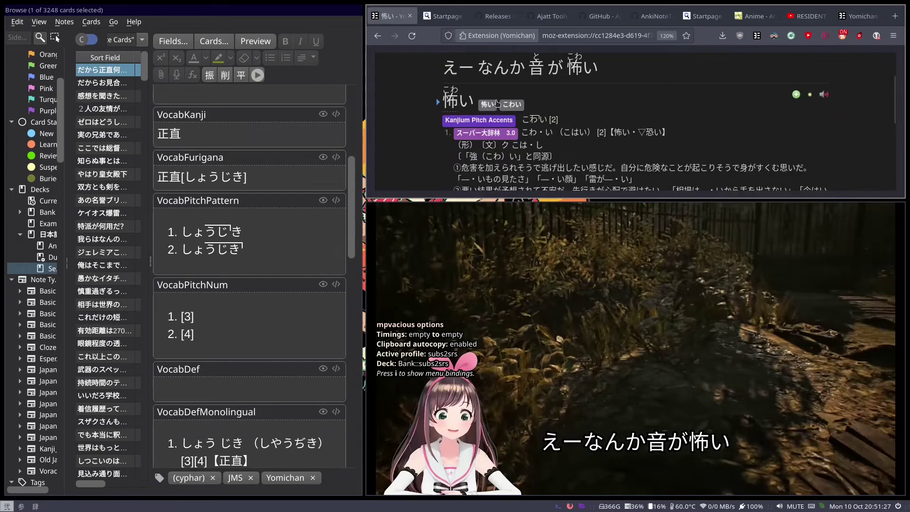
{"action": "mouse_move", "coordinate": [483, 103]}
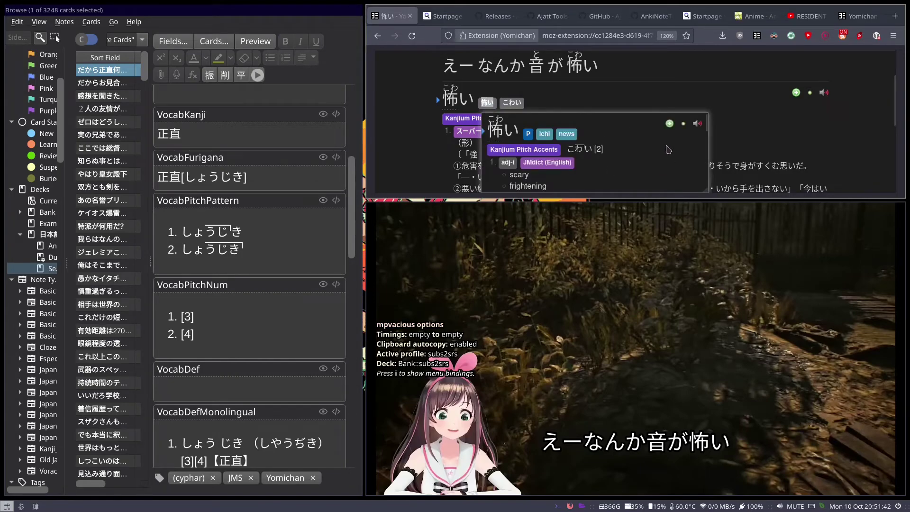
{"action": "left_click", "coordinate": [669, 123]}
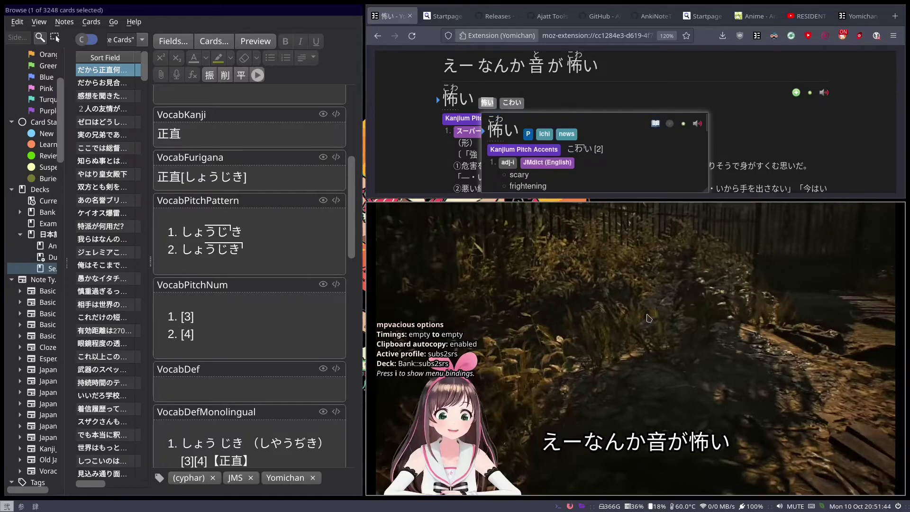
{"action": "key", "text": "c"}
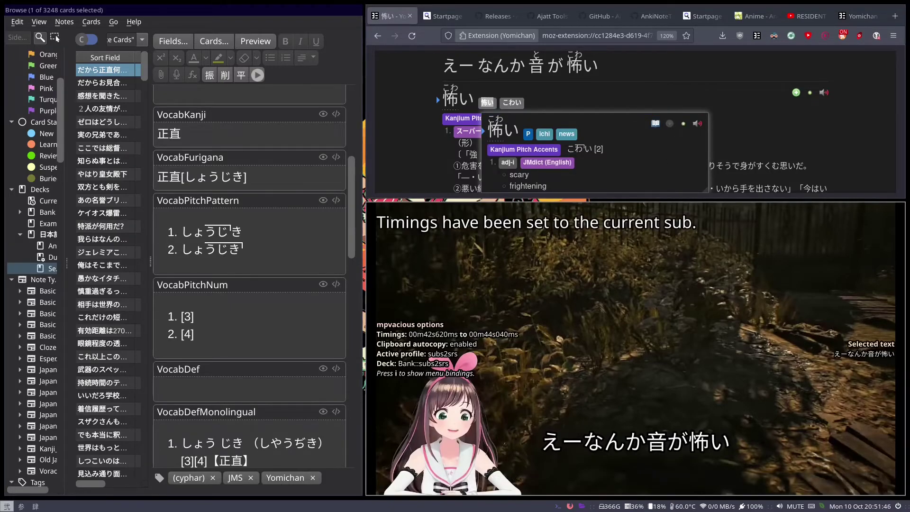
{"action": "key", "text": "m"}
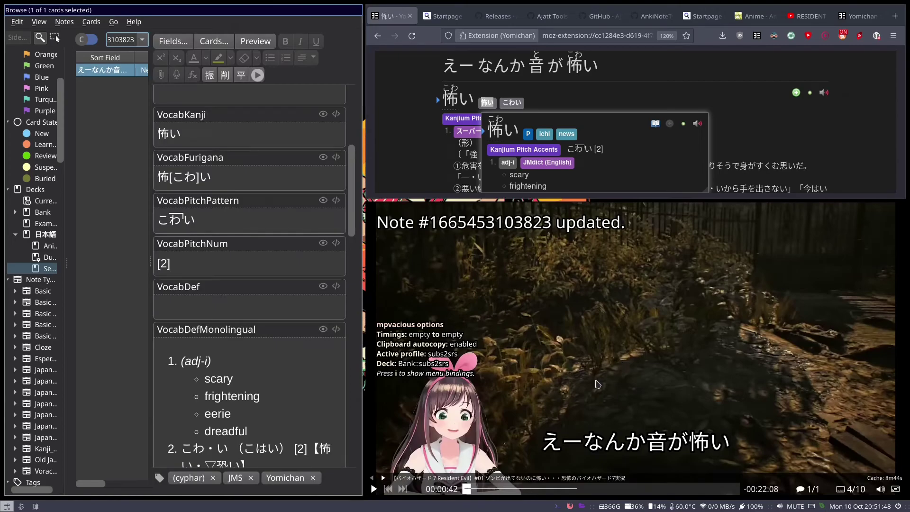
Clear the incorrect text from the SentFurigana field of the new 怖い note
{"action": "scroll", "coordinate": [277, 311], "scroll_direction": "up", "scroll_amount": 5}
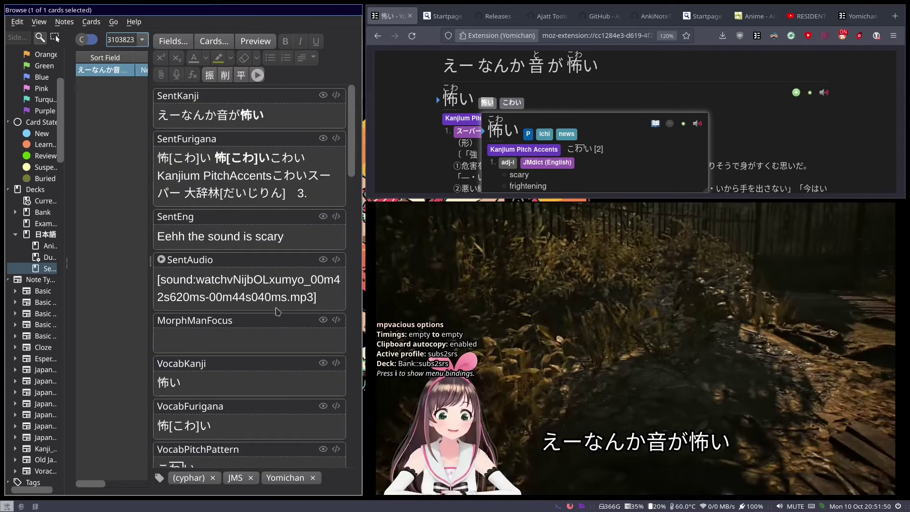
{"action": "left_click_drag", "start_coordinate": [313, 201], "coordinate": [88, 156]}
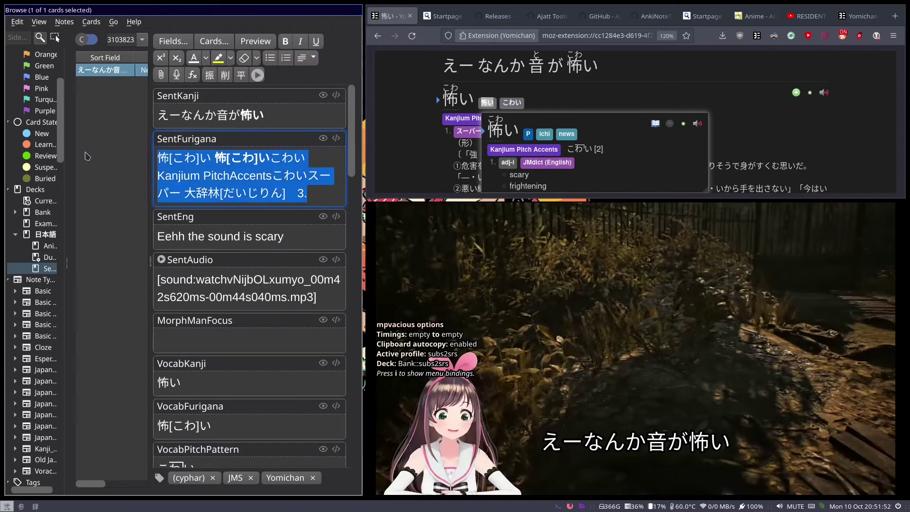
{"action": "key", "text": "BackSpace"}
{"action": "left_click", "coordinate": [290, 114]}
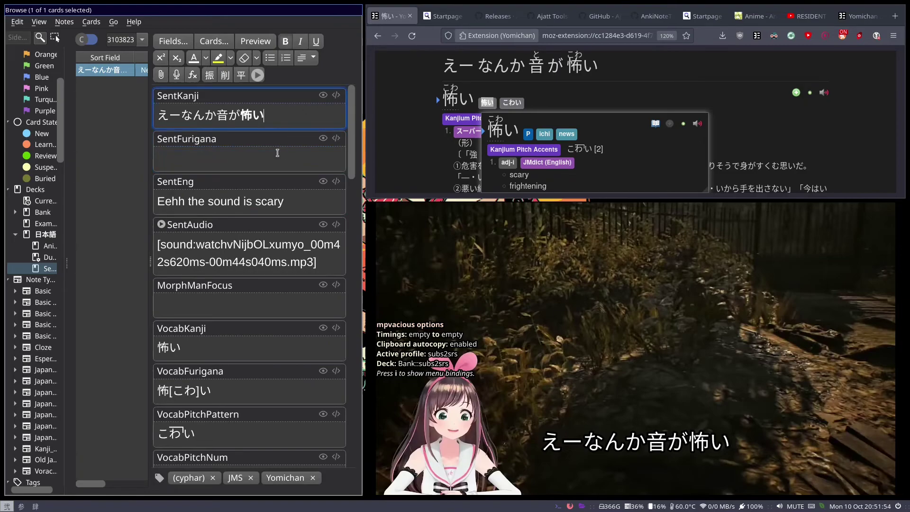
{"action": "left_click", "coordinate": [278, 153]}
Move the English adj-i definitions, scary through dreadful, from the VocabDefMonolingual field to the VocabDef field
{"action": "scroll", "coordinate": [274, 150], "scroll_direction": "down", "scroll_amount": 3}
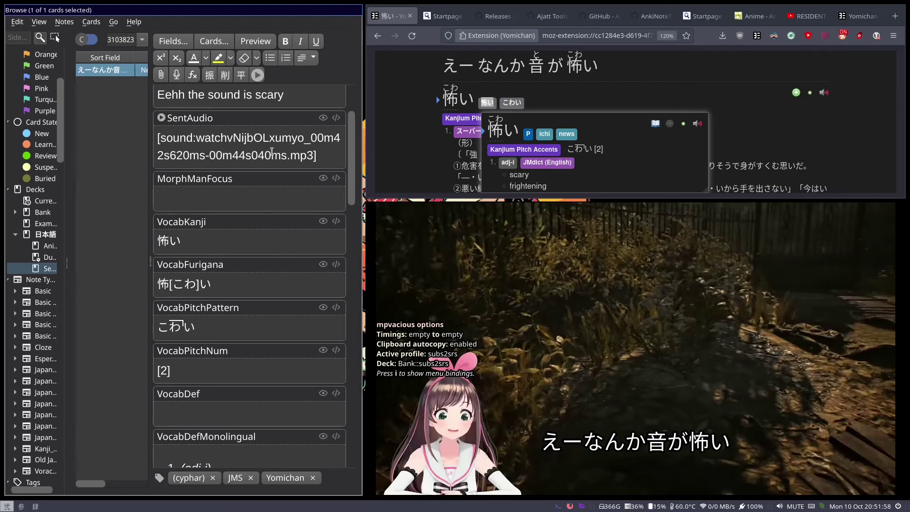
{"action": "scroll", "coordinate": [272, 152], "scroll_direction": "down", "scroll_amount": 7}
{"action": "left_click_drag", "start_coordinate": [252, 290], "coordinate": [182, 219]}
{"action": "key", "text": "ctrl+x"}
{"action": "left_click", "coordinate": [211, 166]}
{"action": "key", "text": "ctrl+v"}
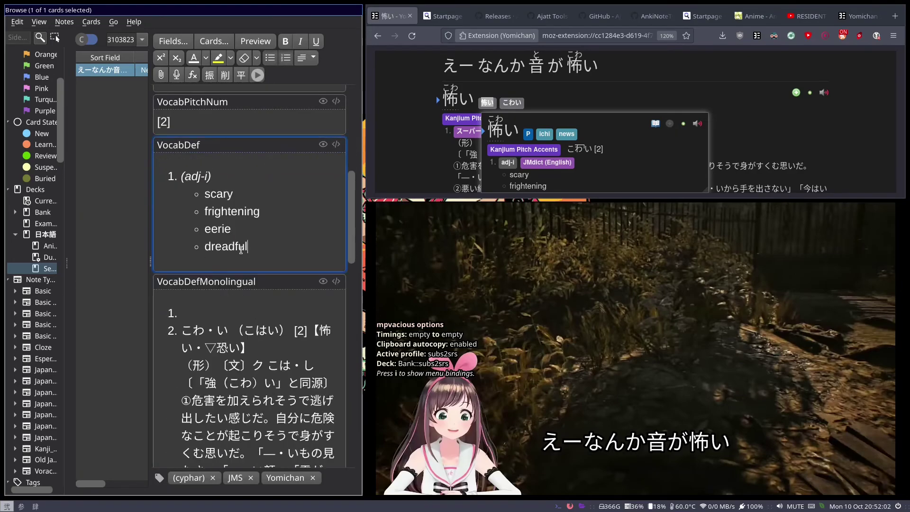